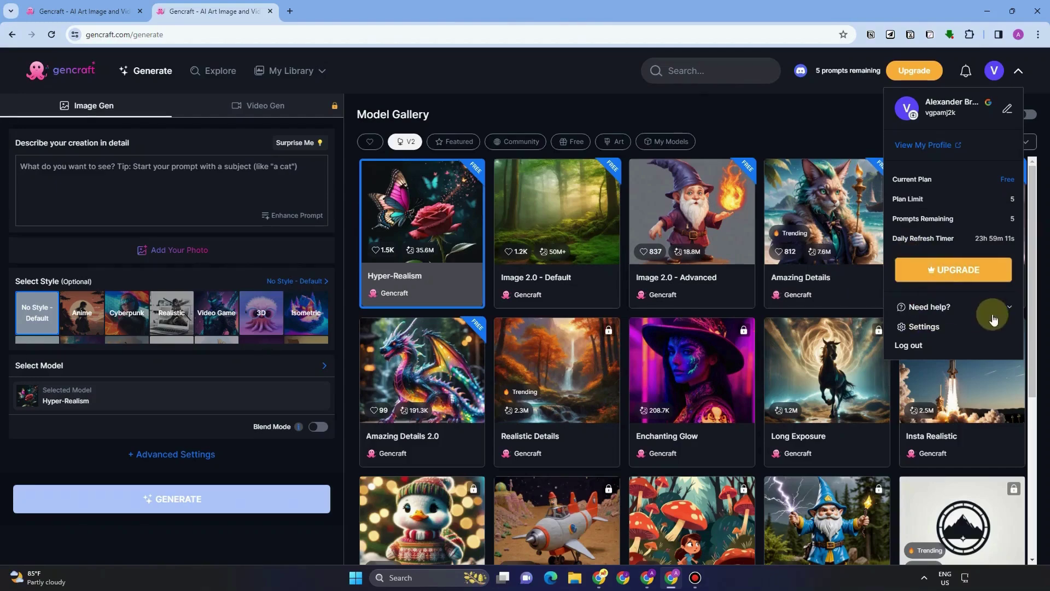
- Close the account details panel and place the cursor in the empty 'Describe your creation' prompt
{"action": "left_click", "coordinate": [1026, 76]}
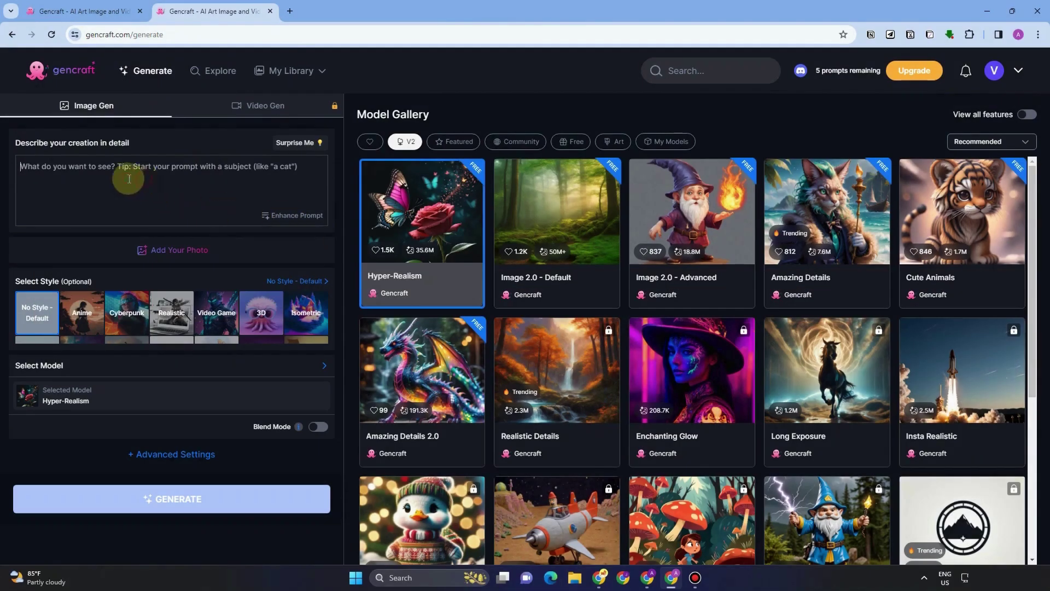
{"action": "left_click", "coordinate": [112, 163]}
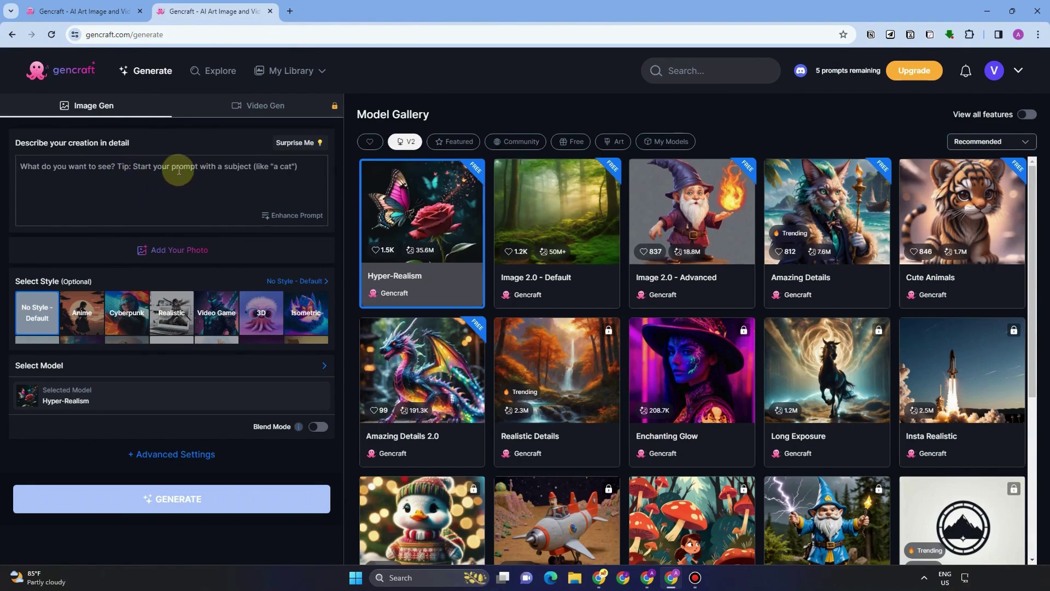
- Run a web search for 'gencraft' to reach the Gencraft homepage
{"action": "key", "text": "ctrl+v"}
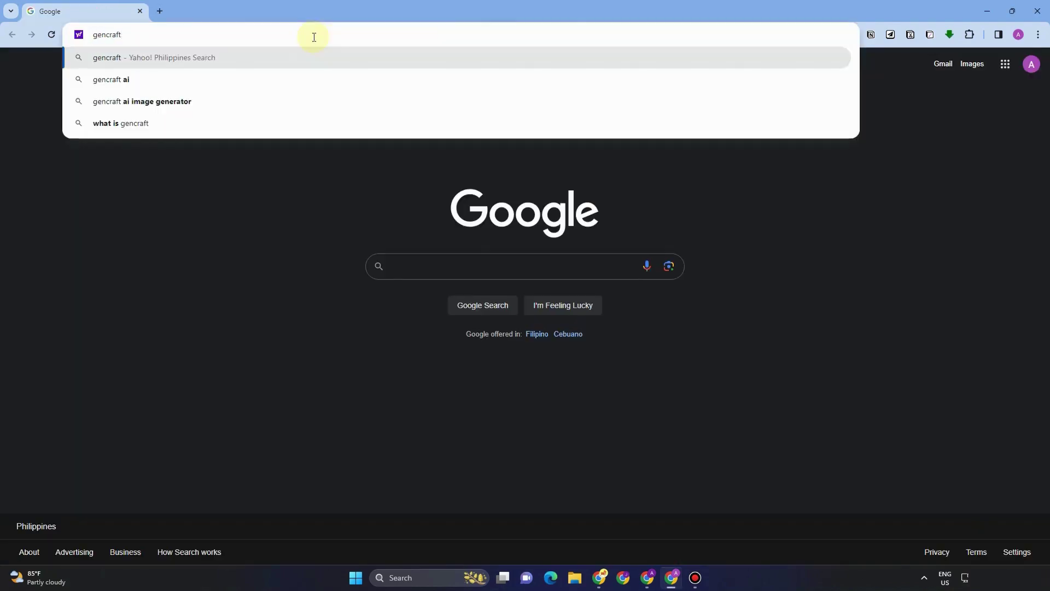
{"action": "key", "text": "Return"}
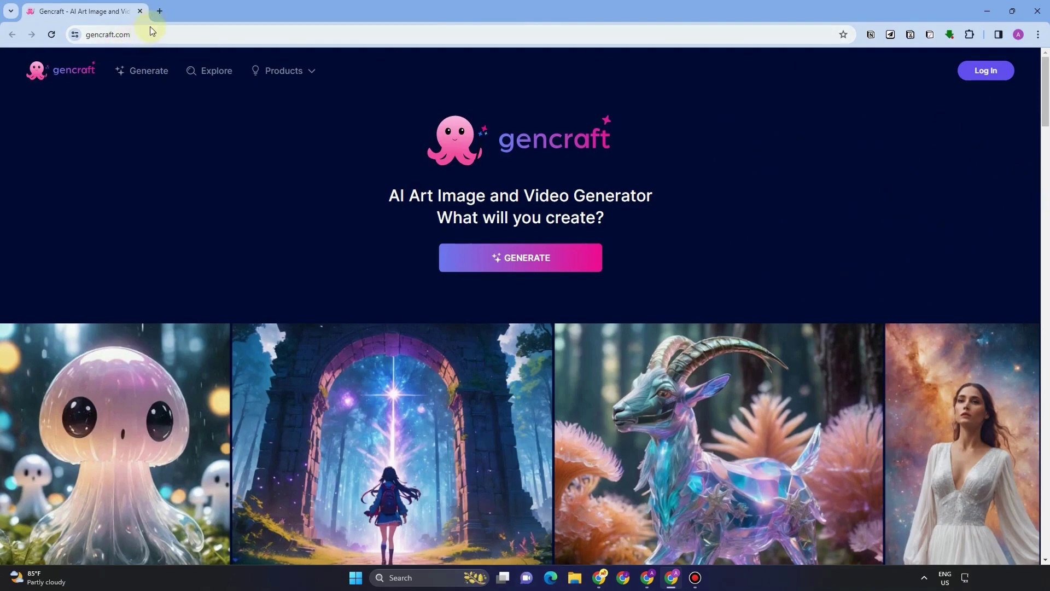
- Open gencraft.com in a new tab, scroll through the homepage sections, and return to the top
{"action": "left_click", "coordinate": [215, 34]}
{"action": "key", "text": "alt+Return"}
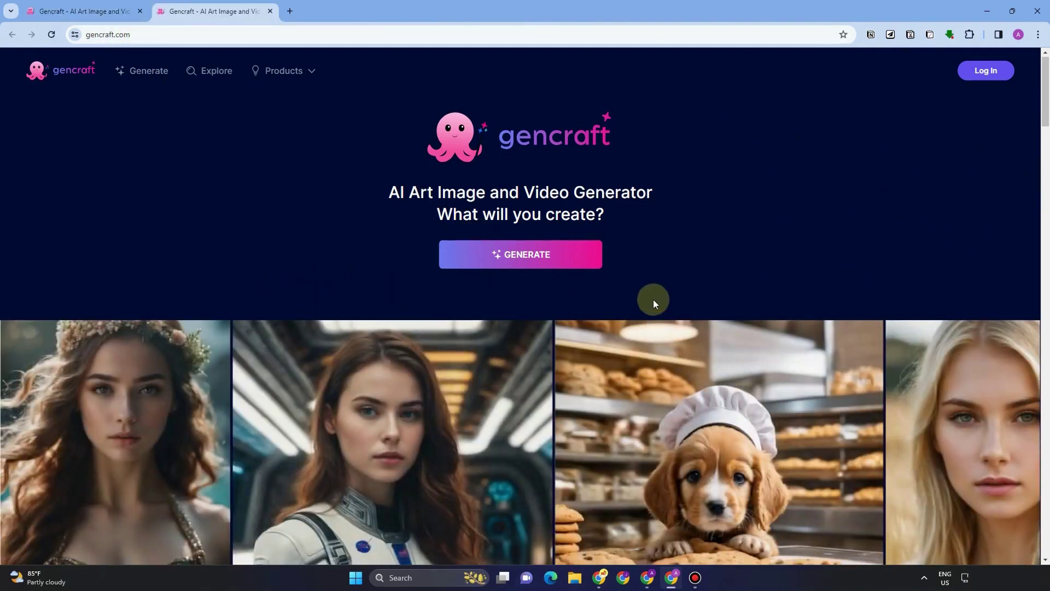
{"action": "scroll", "coordinate": [654, 302], "scroll_direction": "down", "scroll_amount": 8}
{"action": "scroll", "coordinate": [662, 312], "scroll_direction": "down", "scroll_amount": 8}
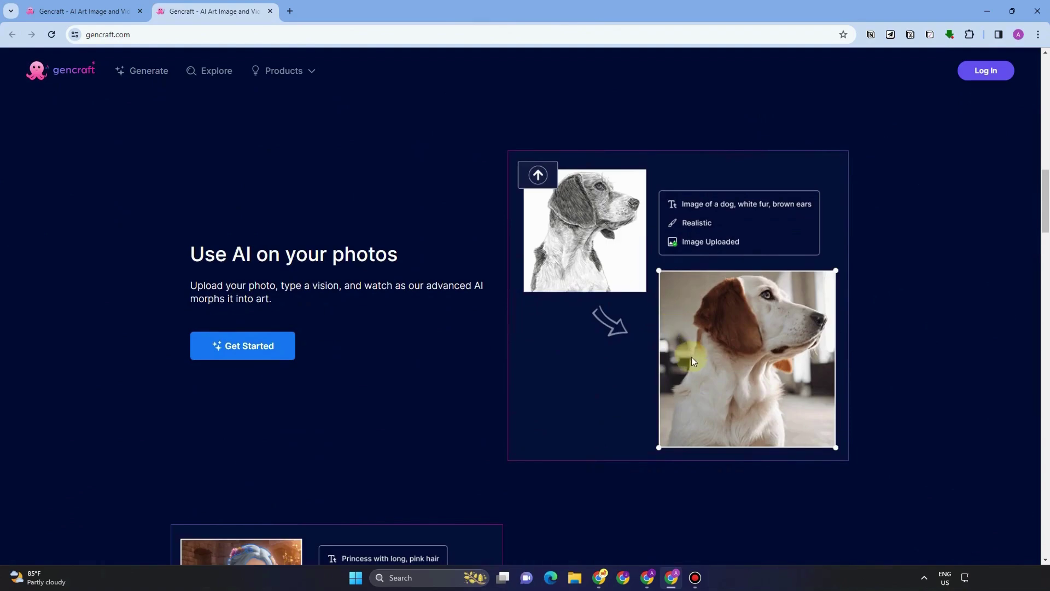
{"action": "scroll", "coordinate": [775, 402], "scroll_direction": "down", "scroll_amount": 9}
{"action": "scroll", "coordinate": [776, 402], "scroll_direction": "down", "scroll_amount": 9}
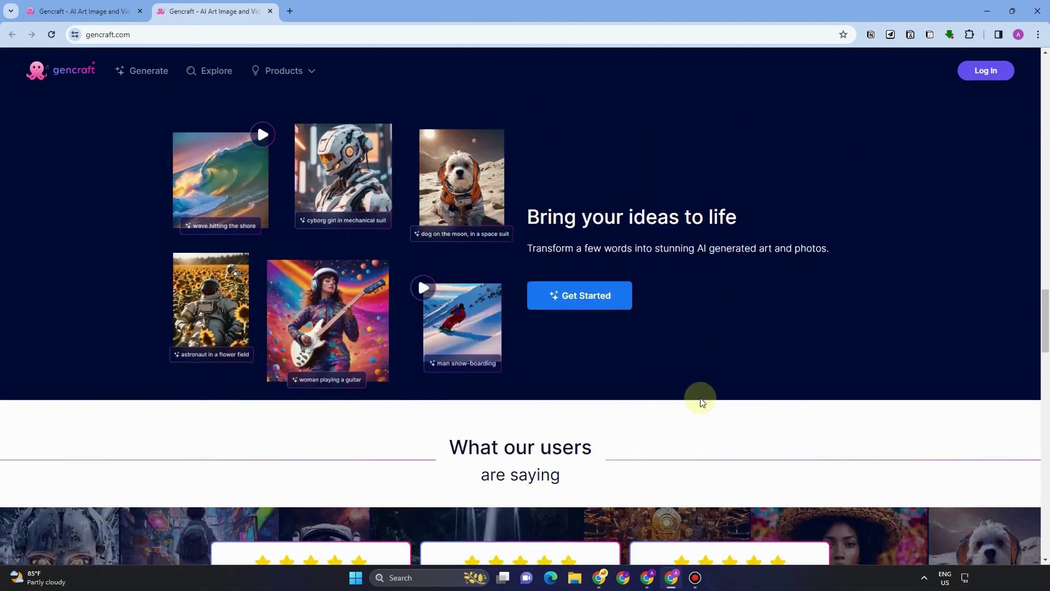
{"action": "scroll", "coordinate": [700, 398], "scroll_direction": "up", "scroll_amount": 10}
{"action": "scroll", "coordinate": [613, 377], "scroll_direction": "up", "scroll_amount": 10}
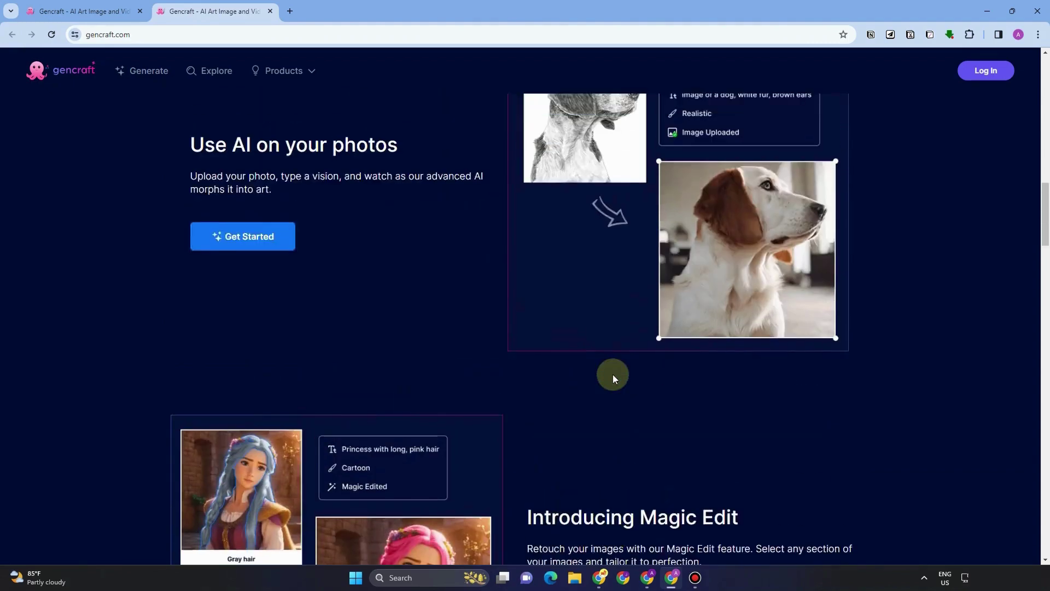
{"action": "scroll", "coordinate": [573, 391], "scroll_direction": "up", "scroll_amount": 5}
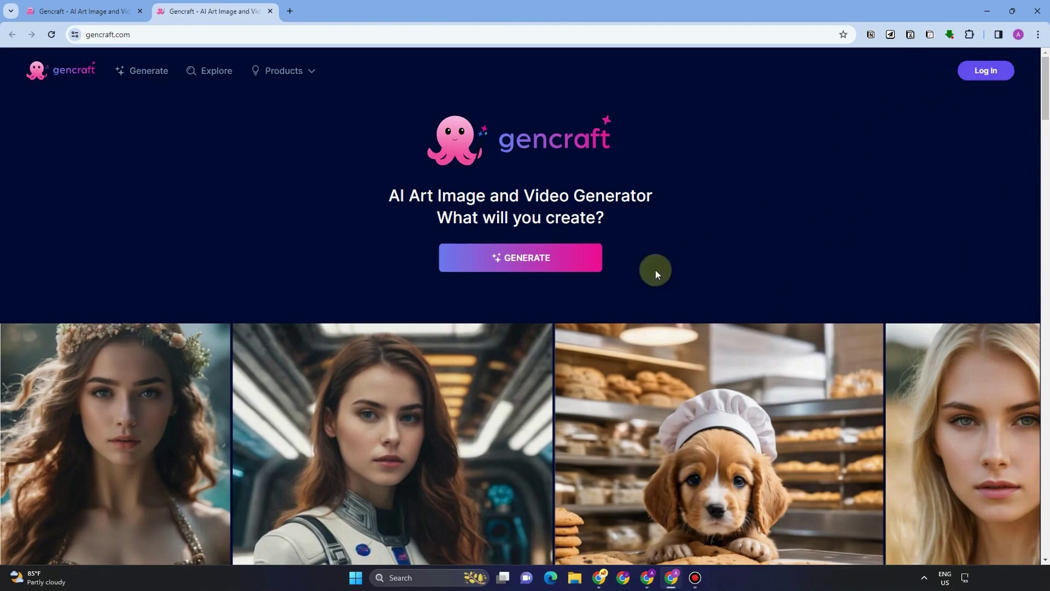
- Sign in with Google, view the ₱599 monthly Pro price, and dismiss the upgrade offer
{"action": "left_click", "coordinate": [529, 258]}
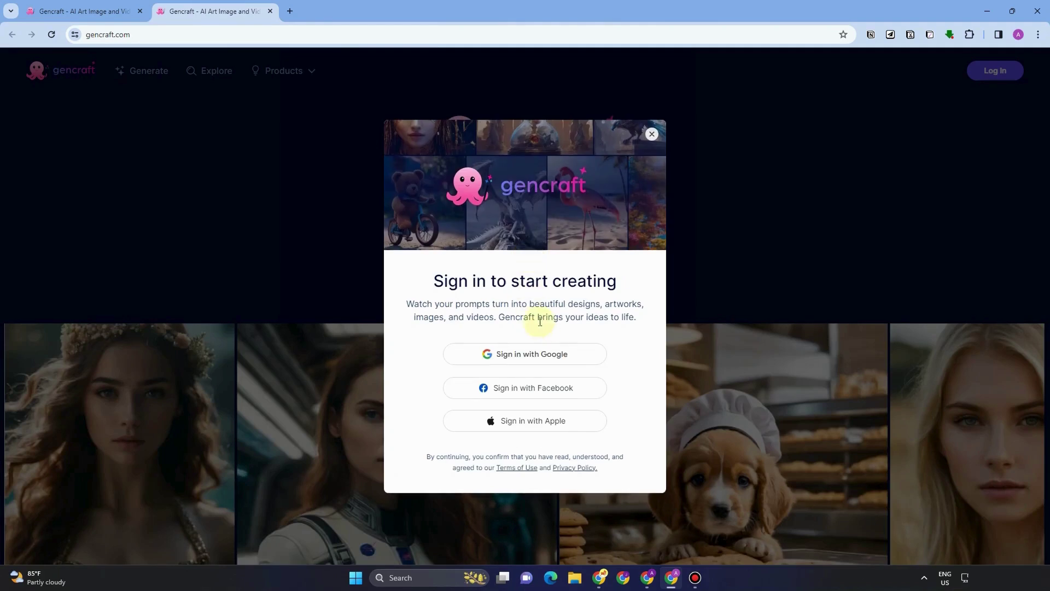
{"action": "left_click", "coordinate": [516, 356]}
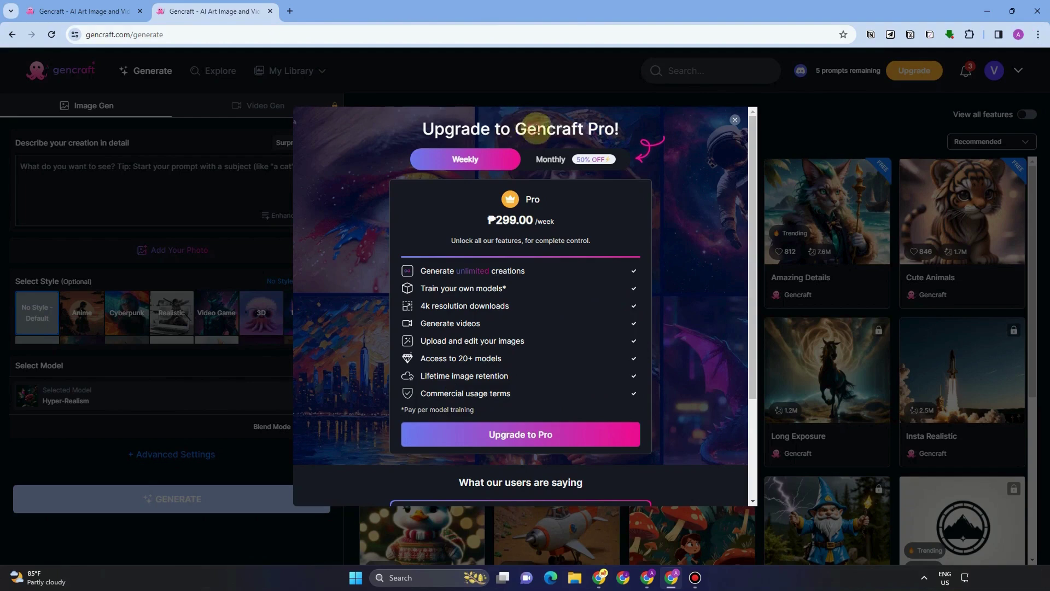
{"action": "left_click", "coordinate": [552, 162]}
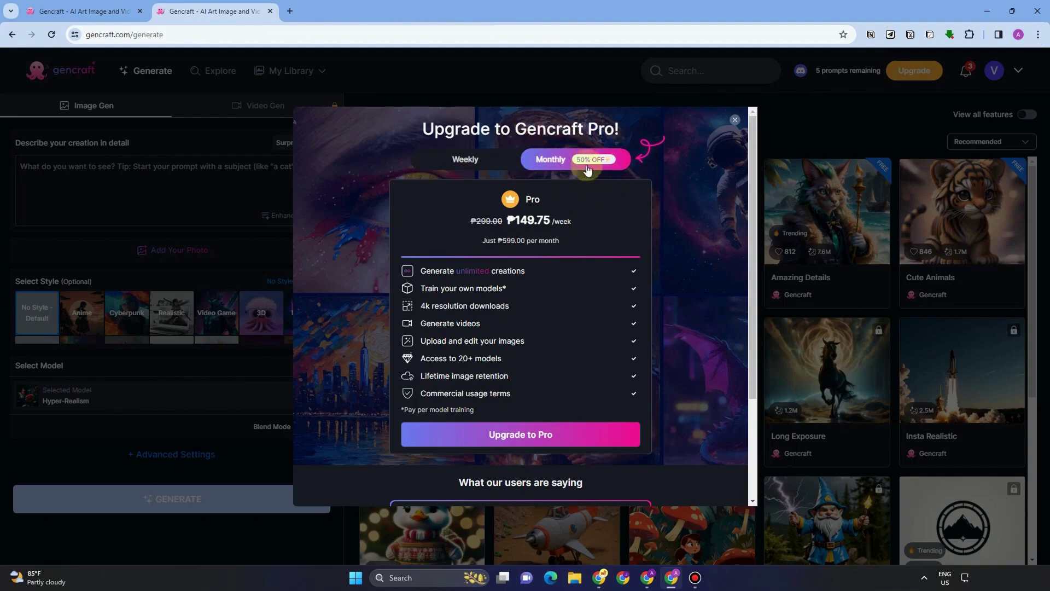
{"action": "left_click", "coordinate": [807, 134]}
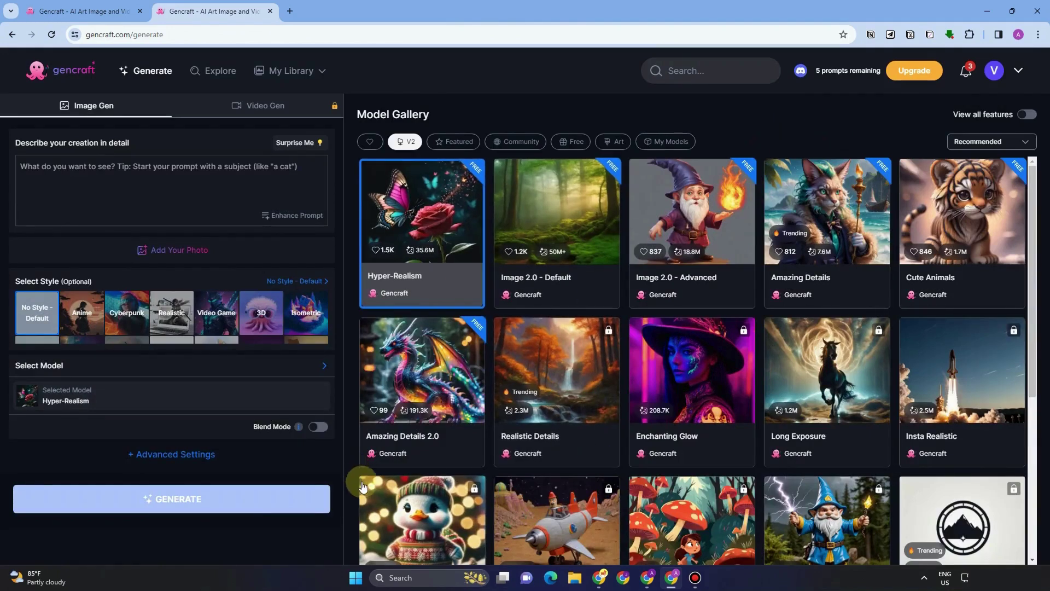
{"action": "mouse_move", "coordinate": [817, 70]}
{"action": "left_mouse_down"}
{"action": "mouse_move", "coordinate": [876, 72]}
{"action": "mouse_move", "coordinate": [817, 71]}
{"action": "left_mouse_up"}
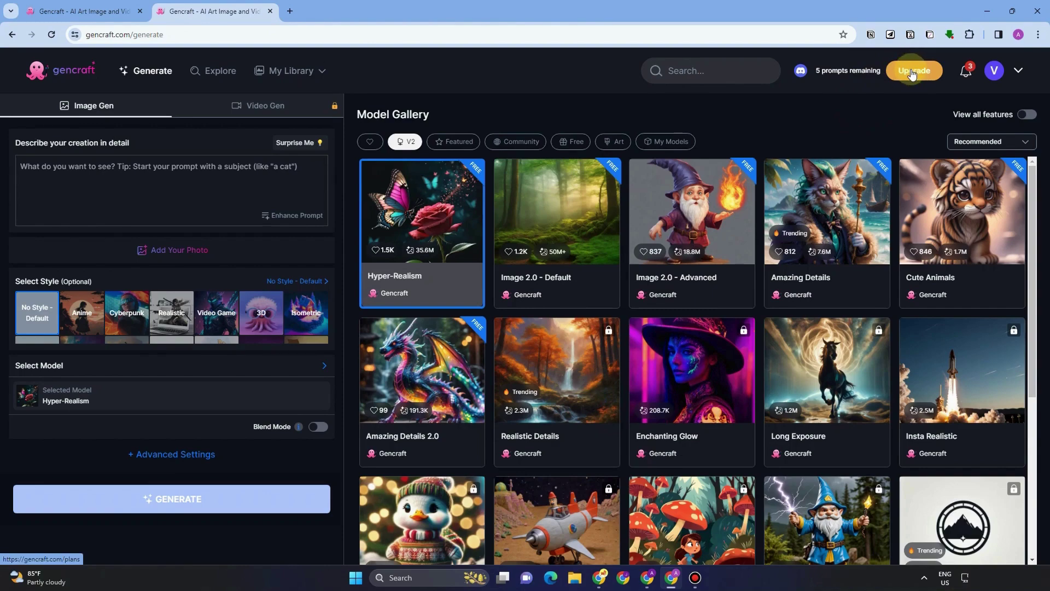
{"action": "left_click", "coordinate": [967, 71]}
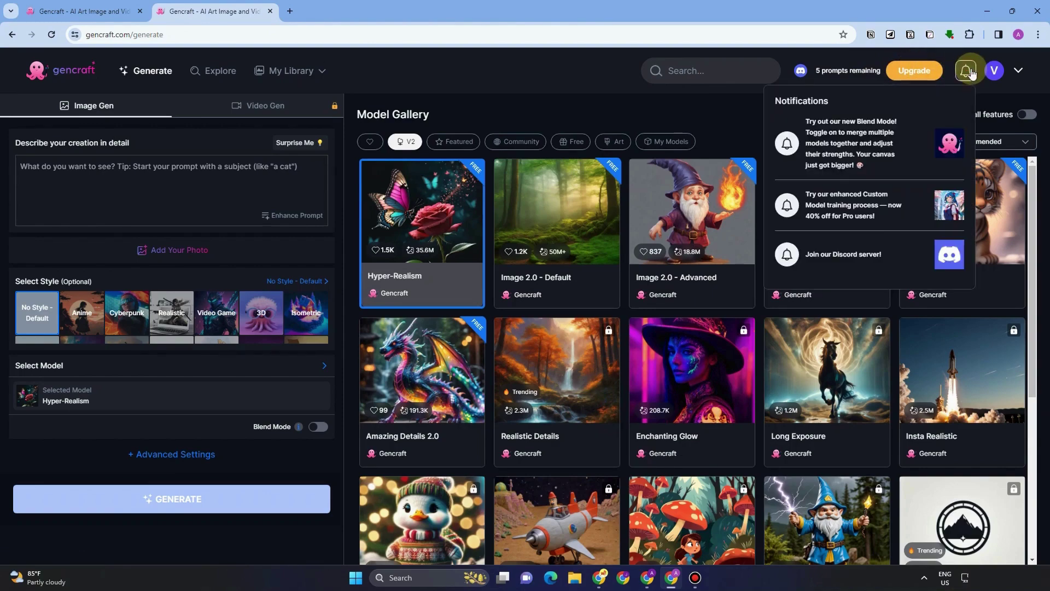
{"action": "left_click", "coordinate": [968, 74]}
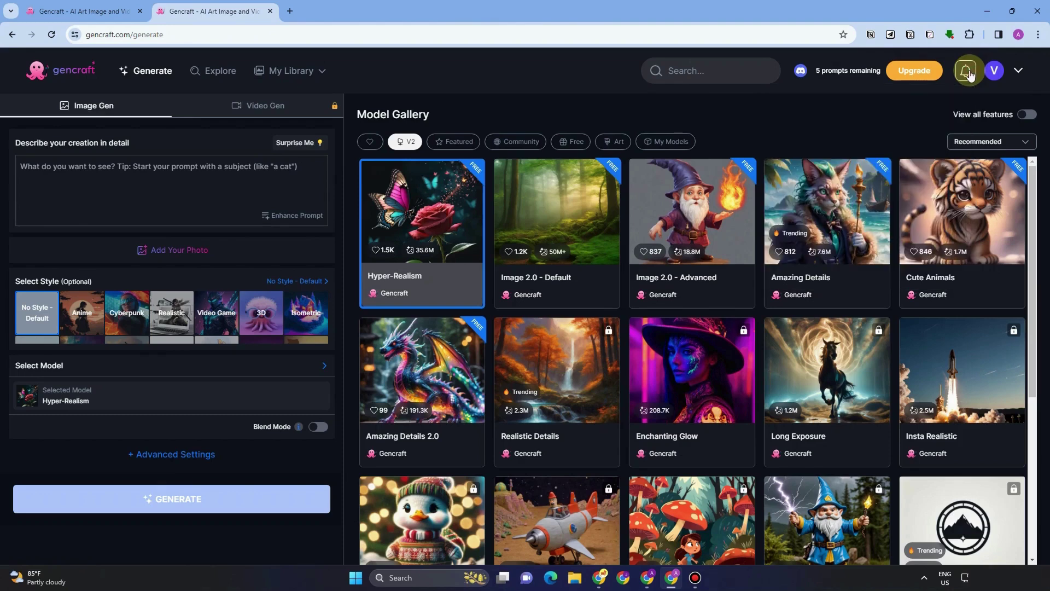
{"action": "left_click", "coordinate": [998, 72]}
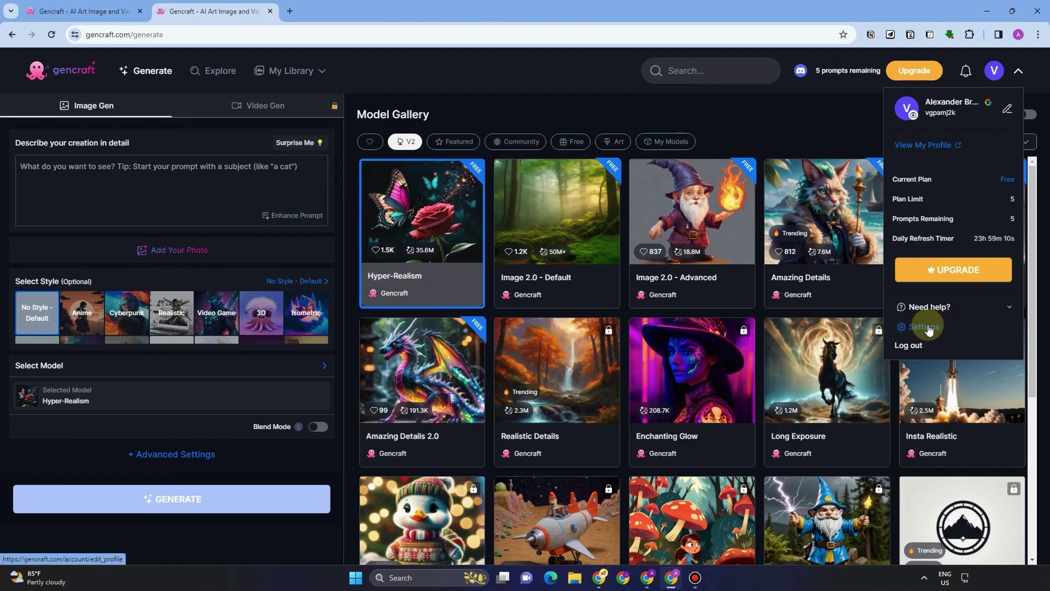
{"action": "left_click", "coordinate": [1019, 70]}
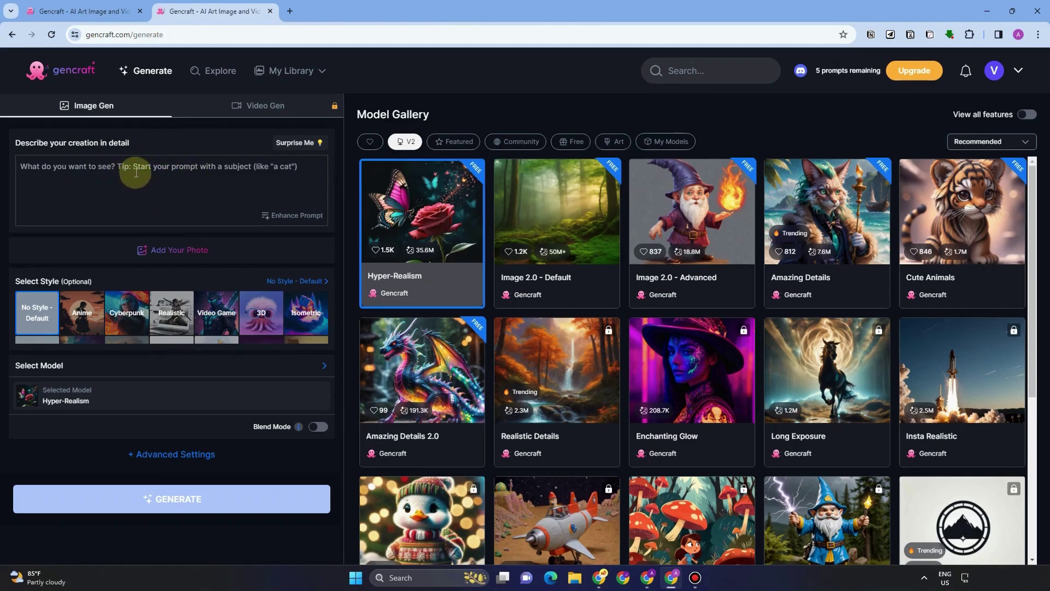
- Paste the peaceful forest-at-sunrise prompt and choose the Realistic style from the style carousel
{"action": "left_click", "coordinate": [175, 171]}
{"action": "type", "text": "a peaceful forest scene as the sun rises. Talk about how the sunlight shines through the trees, the soft sounds of leaves moving, and the birds singing their morning songs.\""}
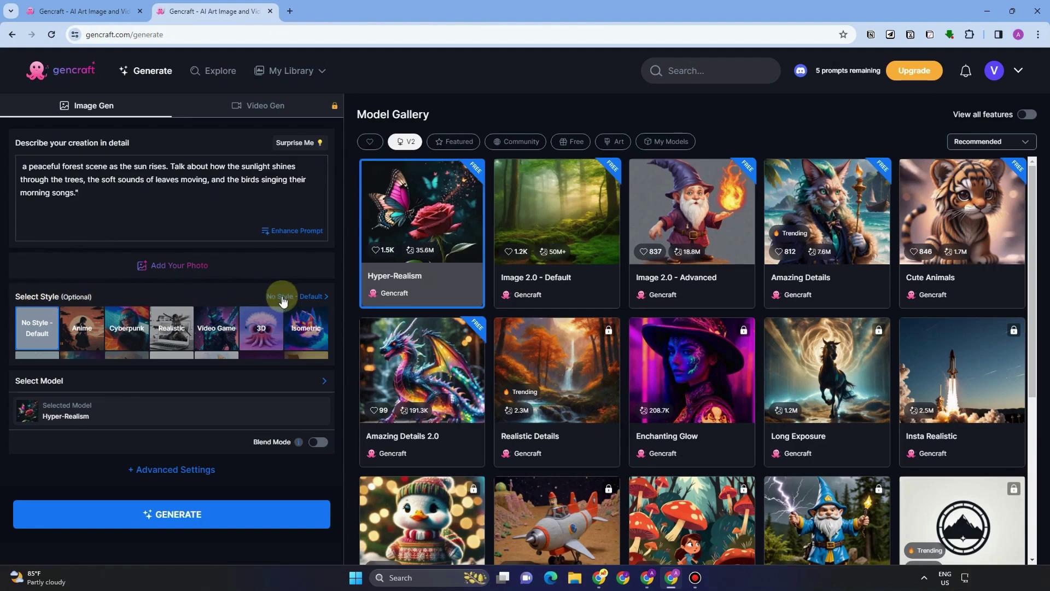
{"action": "left_click", "coordinate": [302, 321]}
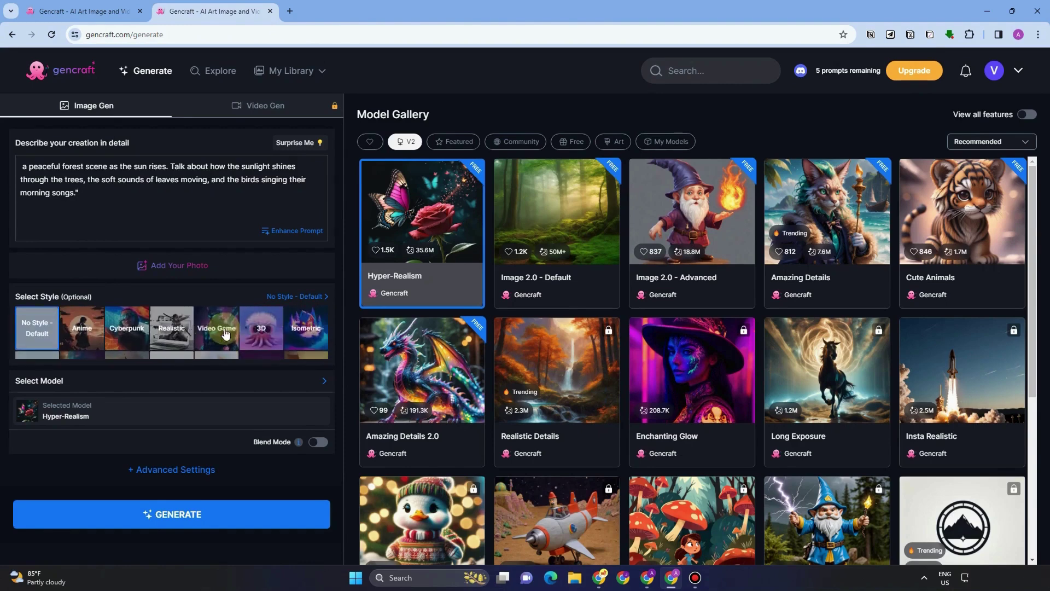
{"action": "left_click", "coordinate": [302, 334]}
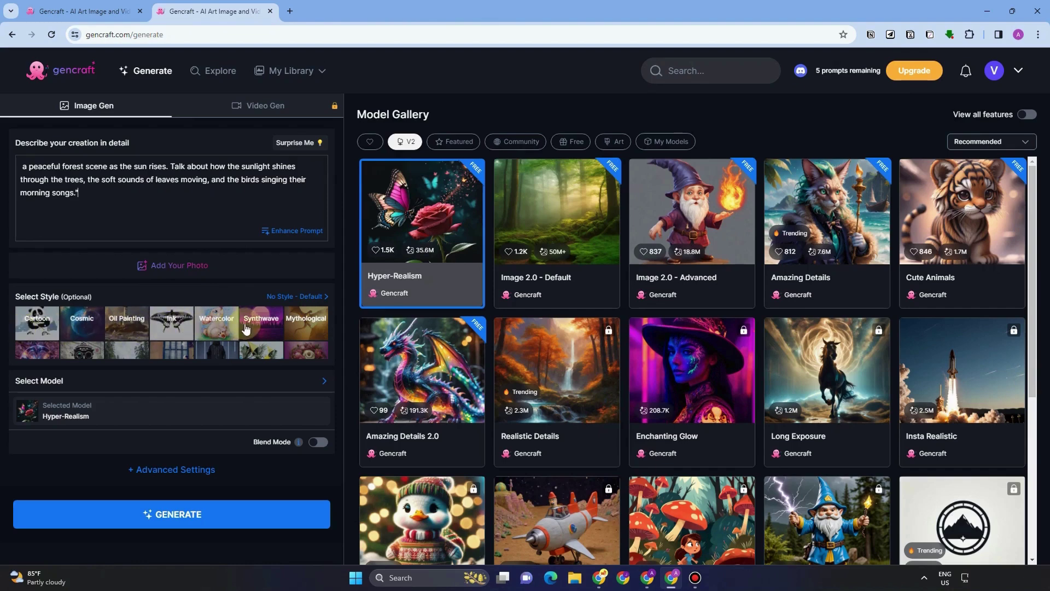
{"action": "scroll", "coordinate": [285, 328], "scroll_direction": "down", "scroll_amount": 3}
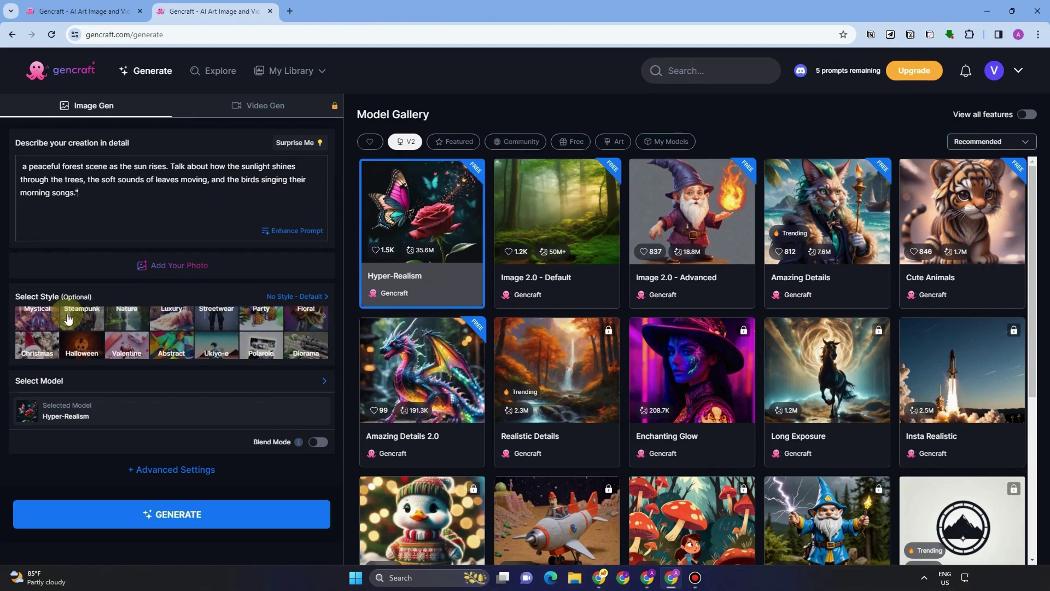
{"action": "scroll", "coordinate": [263, 335], "scroll_direction": "up", "scroll_amount": 3}
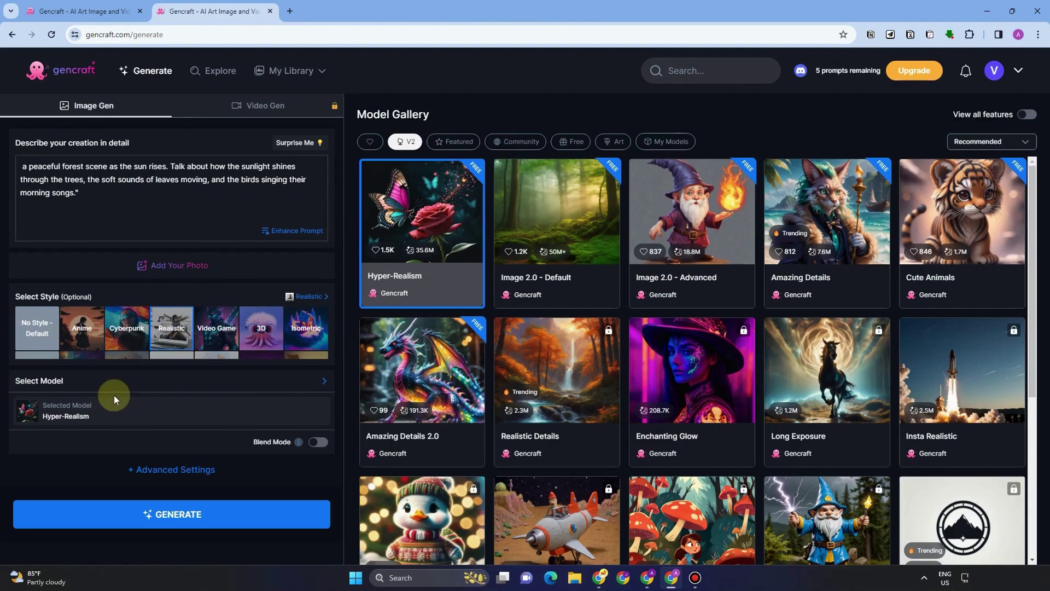
- Turn on Exclude from Result in the advanced settings, exclude 'lion', and start generating
{"action": "left_click", "coordinate": [149, 422]}
{"action": "left_click", "coordinate": [166, 471]}
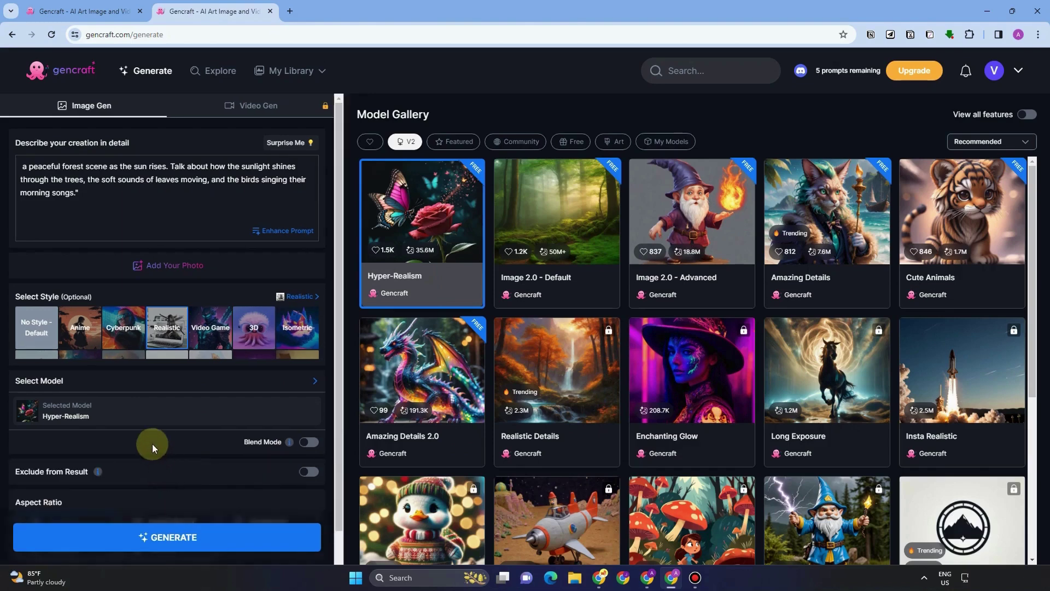
{"action": "scroll", "coordinate": [152, 444], "scroll_direction": "down", "scroll_amount": 2}
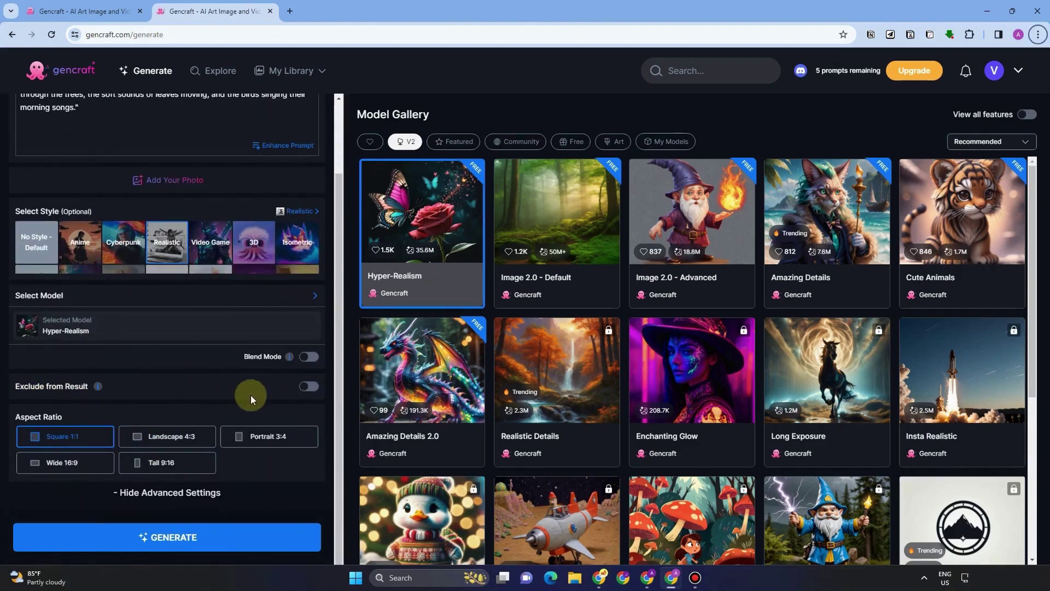
{"action": "left_click", "coordinate": [306, 390]}
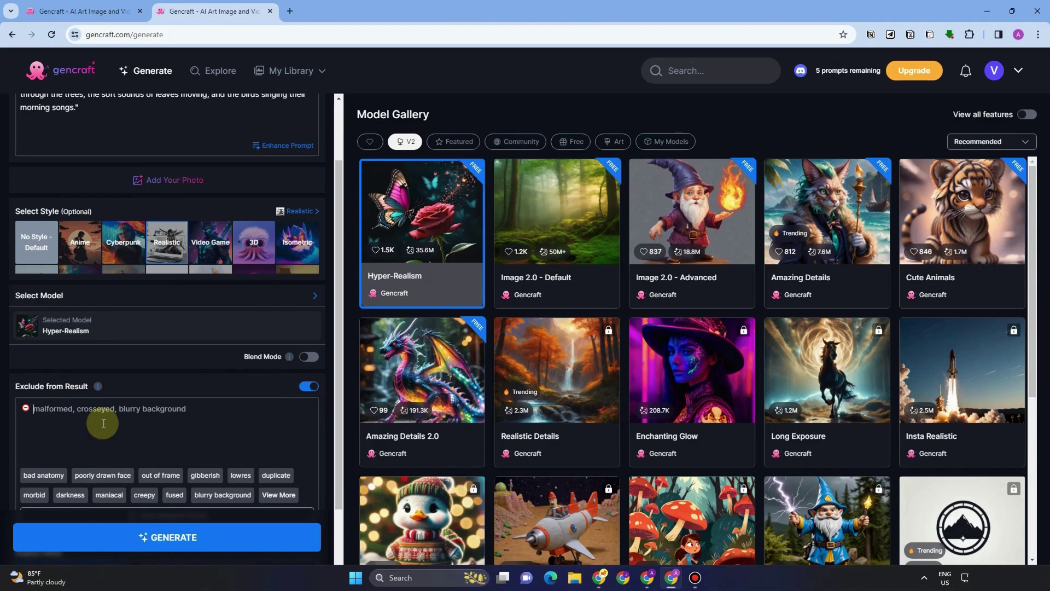
{"action": "type", "text": "lion"}
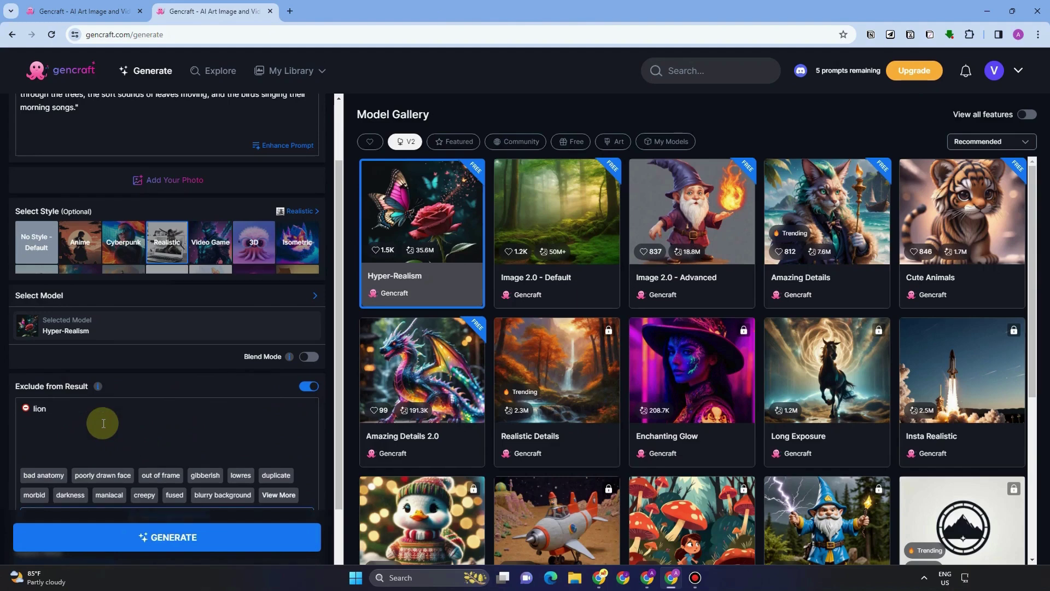
{"action": "key", "text": "Return"}
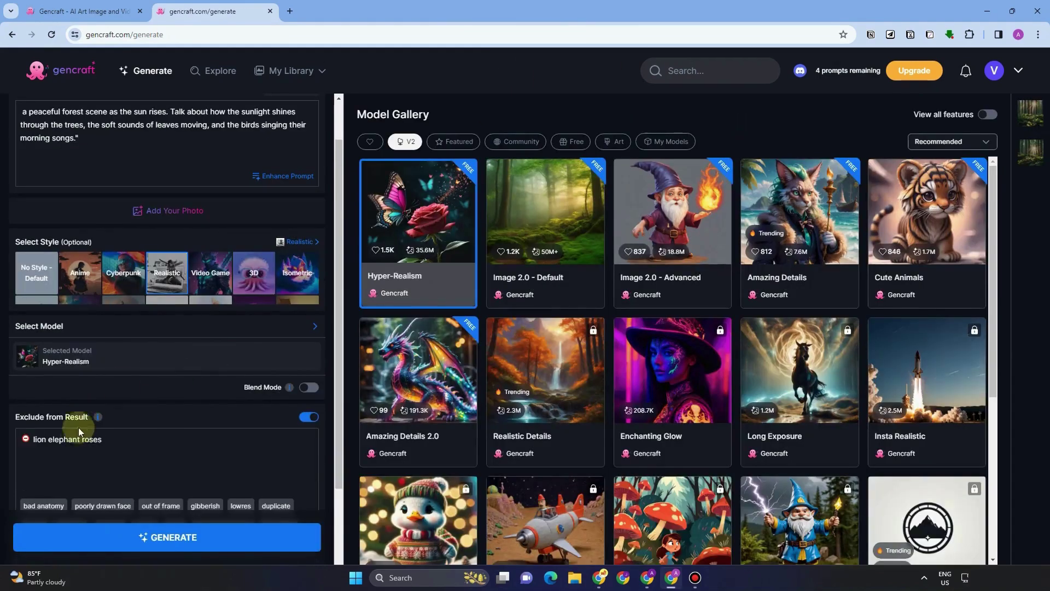
- Scroll the settings panel to the exclusion and aspect-ratio options for the forest image
{"action": "scroll", "coordinate": [78, 428], "scroll_direction": "down", "scroll_amount": 2}
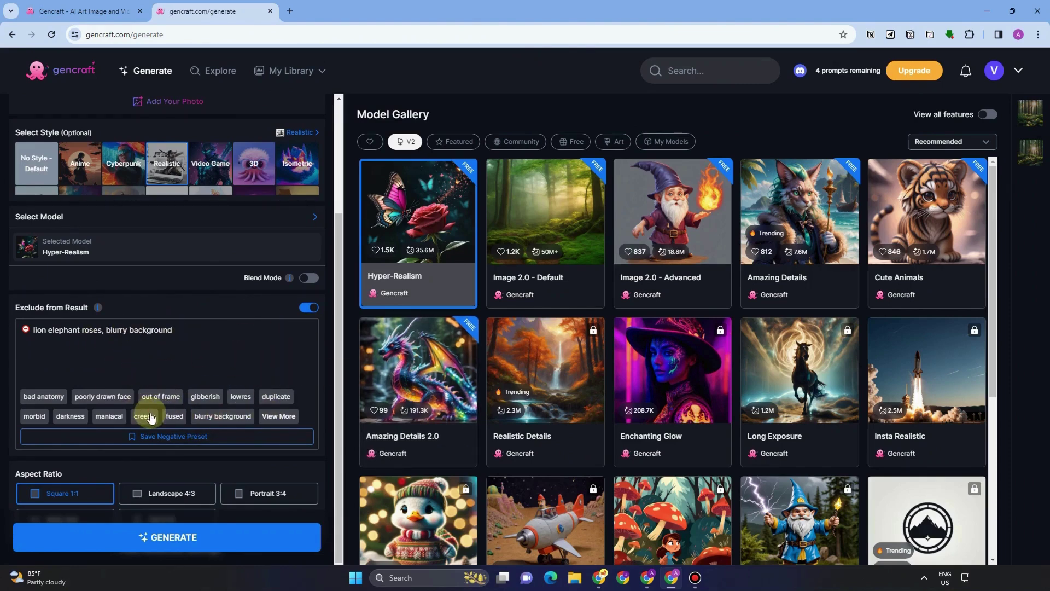
{"action": "scroll", "coordinate": [164, 418], "scroll_direction": "down", "scroll_amount": 1}
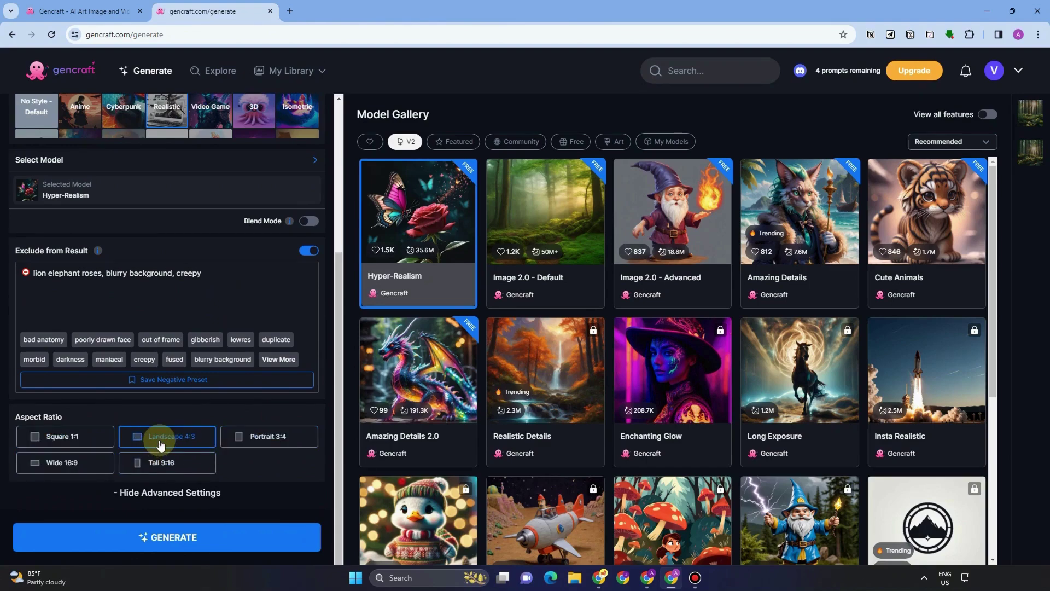
{"action": "scroll", "coordinate": [204, 409], "scroll_direction": "up", "scroll_amount": 4}
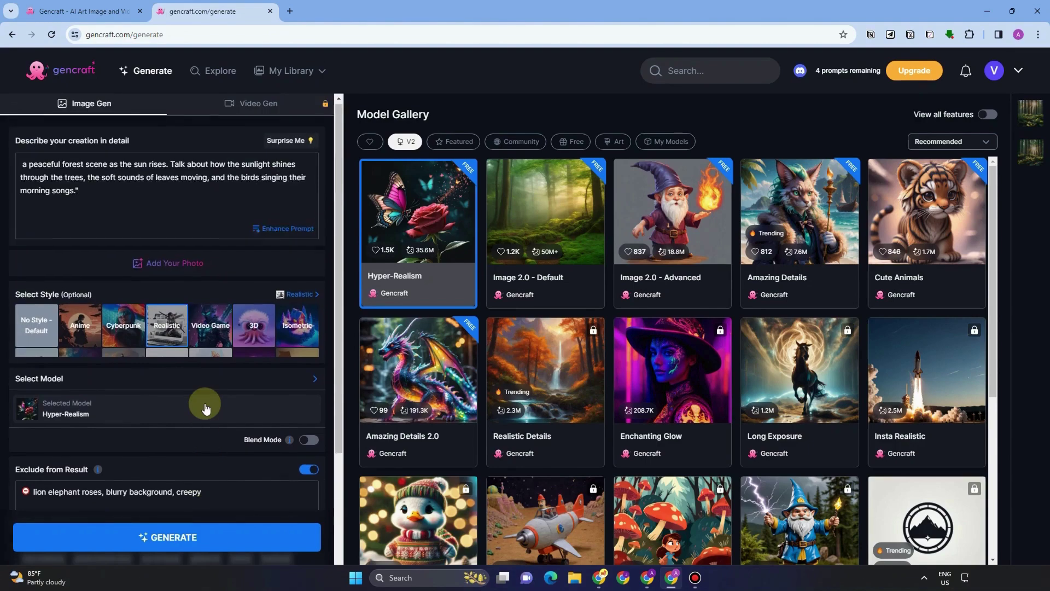
{"action": "scroll", "coordinate": [206, 403], "scroll_direction": "down", "scroll_amount": 4}
- Generate the two sunlit forest images, briefly opening and closing the account menu
{"action": "left_click", "coordinate": [189, 535]}
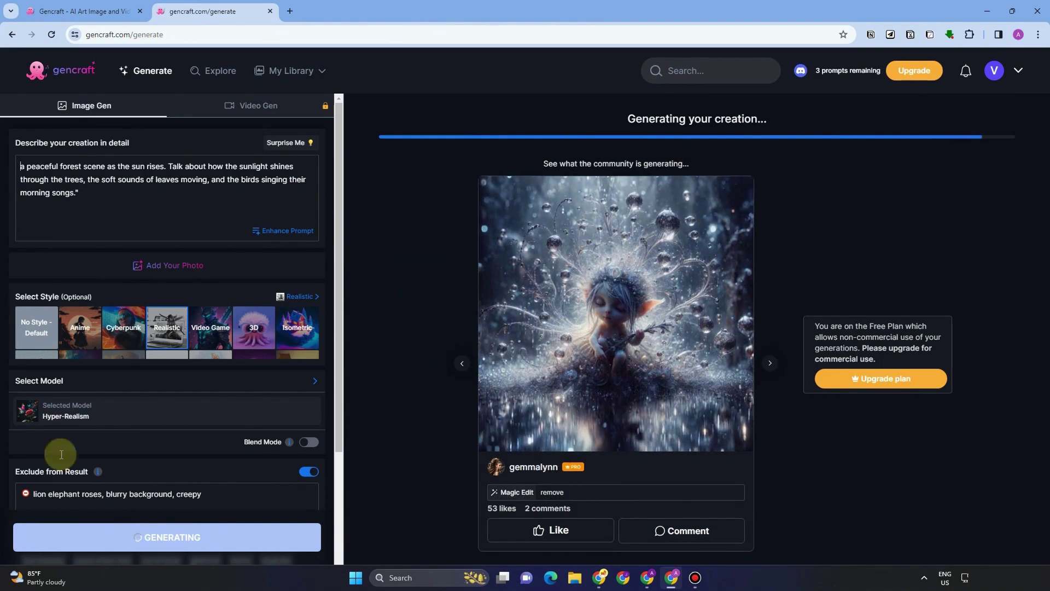
{"action": "left_click", "coordinate": [1019, 71]}
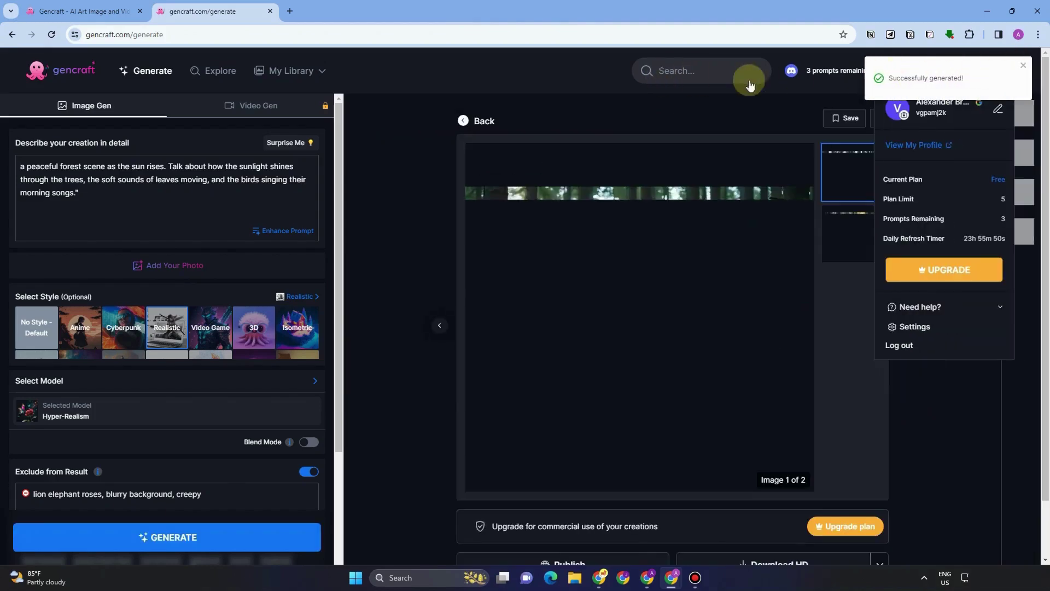
{"action": "left_click", "coordinate": [616, 79]}
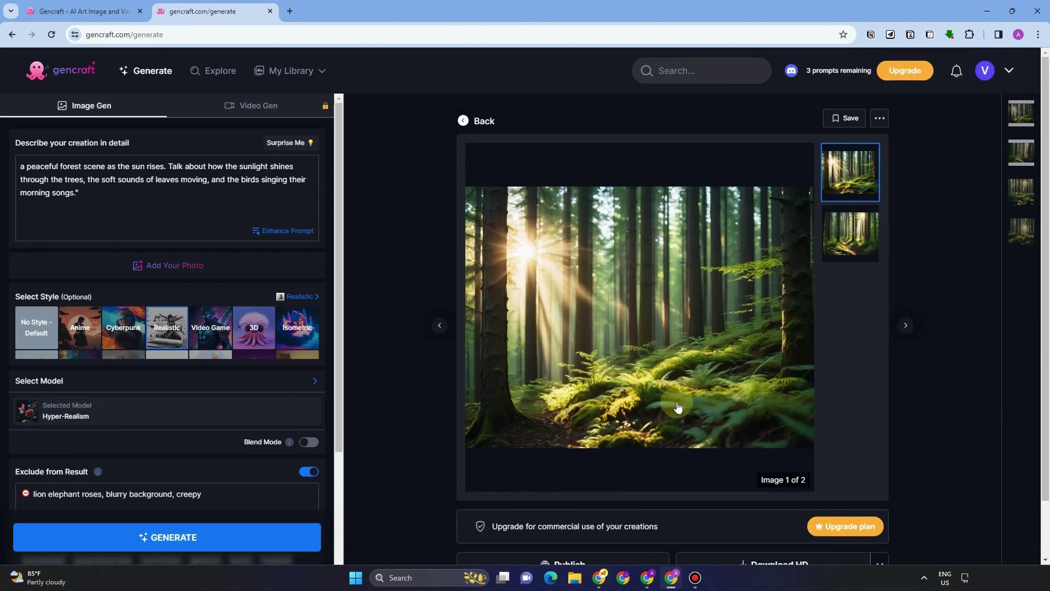
{"action": "scroll", "coordinate": [677, 407], "scroll_direction": "down", "scroll_amount": 1}
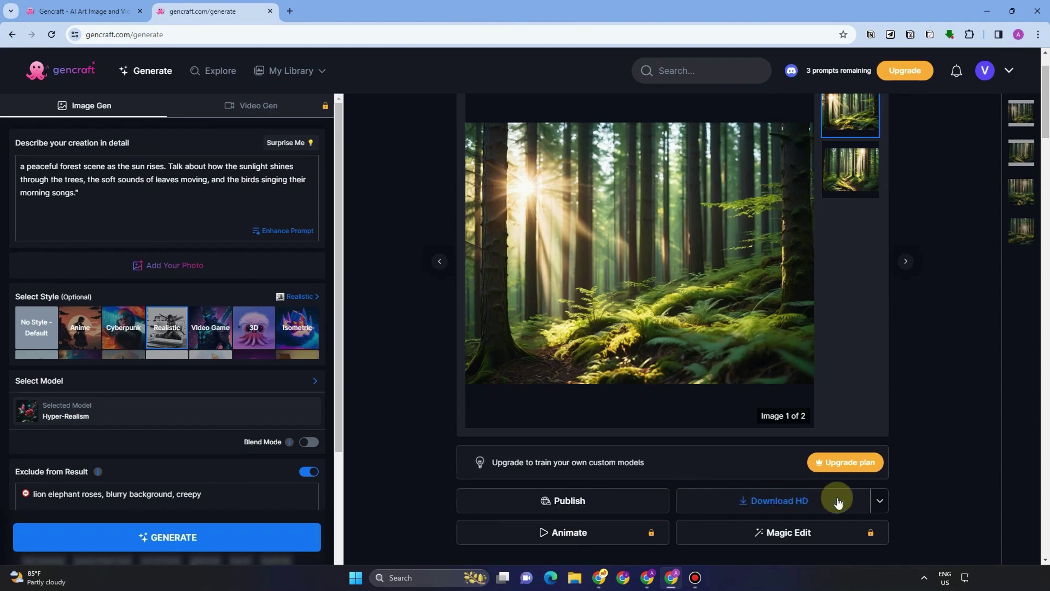
{"action": "left_click", "coordinate": [880, 501]}
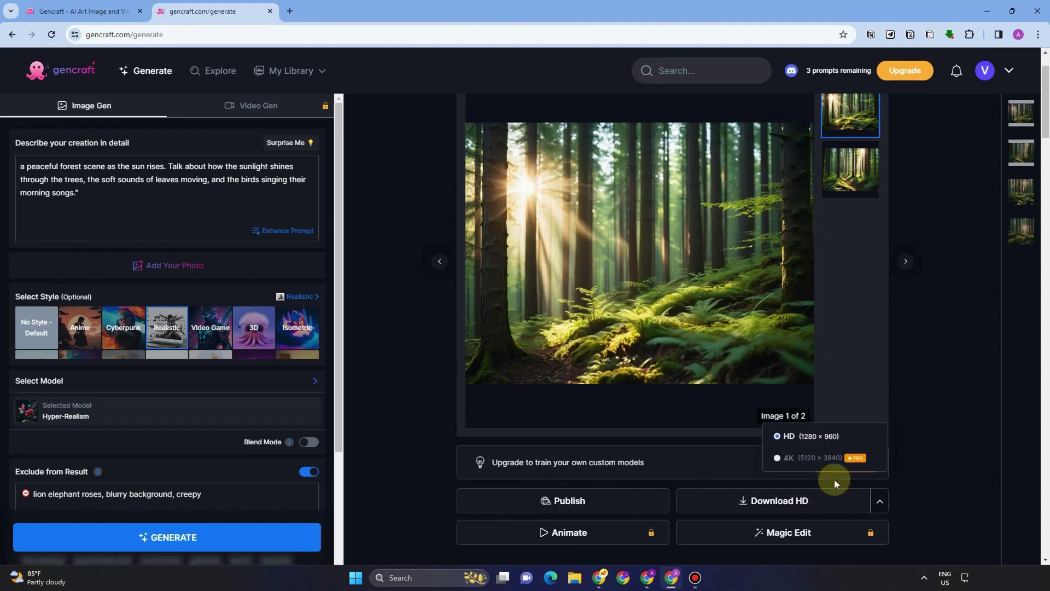
{"action": "left_click", "coordinate": [880, 501]}
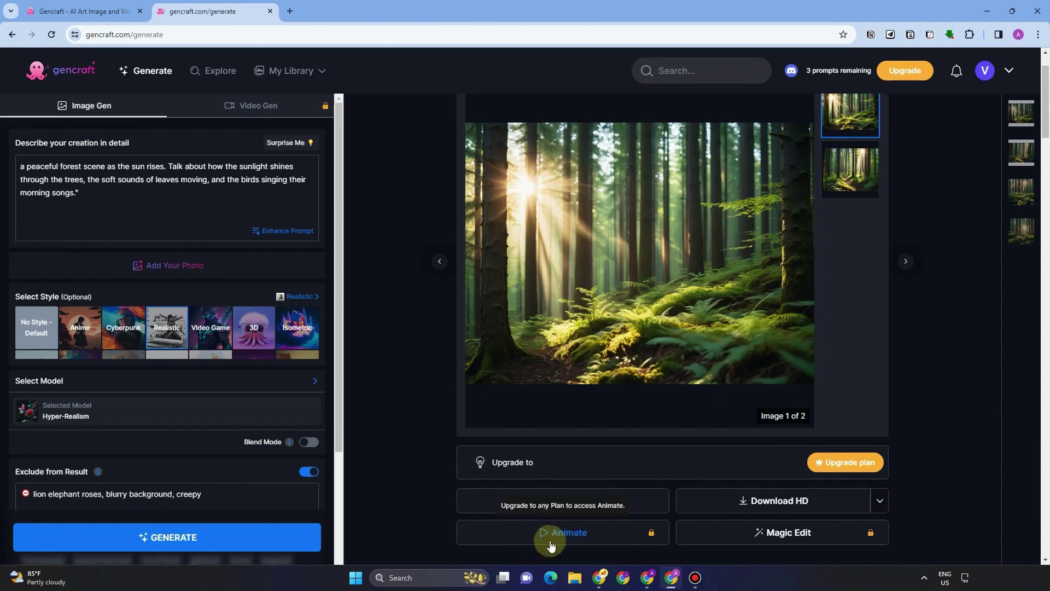
{"action": "scroll", "coordinate": [562, 543], "scroll_direction": "down", "scroll_amount": 1}
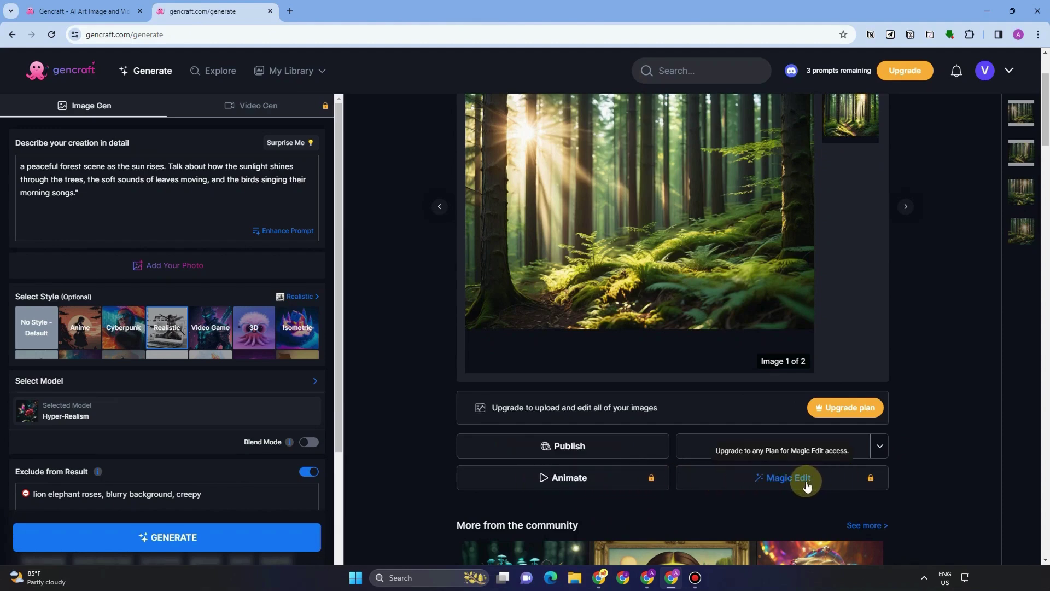
{"action": "scroll", "coordinate": [740, 487], "scroll_direction": "down", "scroll_amount": 2}
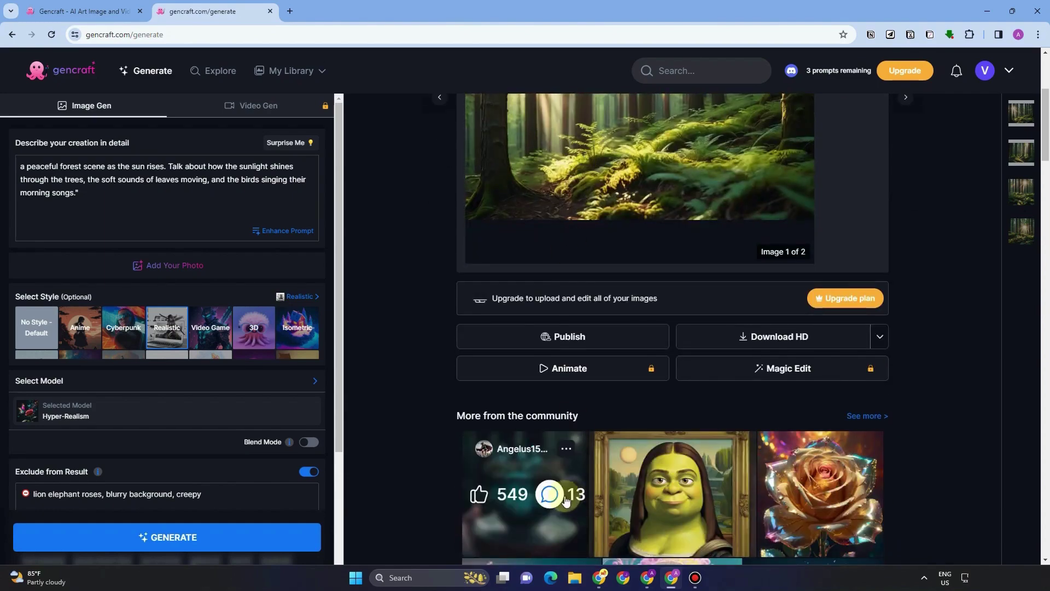
{"action": "scroll", "coordinate": [564, 482], "scroll_direction": "down", "scroll_amount": 3}
{"action": "scroll", "coordinate": [597, 470], "scroll_direction": "down", "scroll_amount": 8}
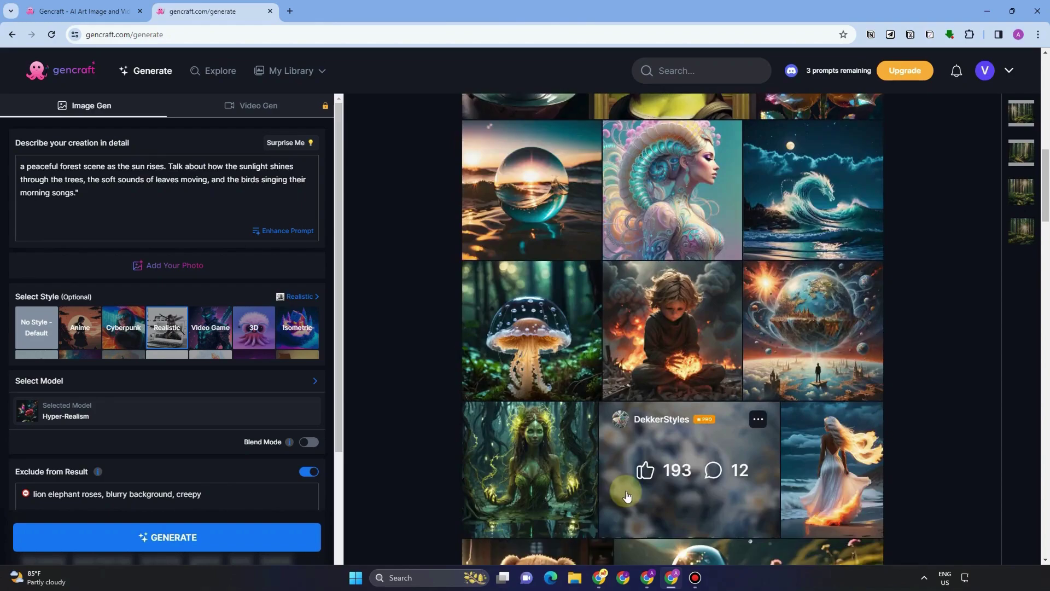
{"action": "scroll", "coordinate": [711, 438], "scroll_direction": "down", "scroll_amount": 8}
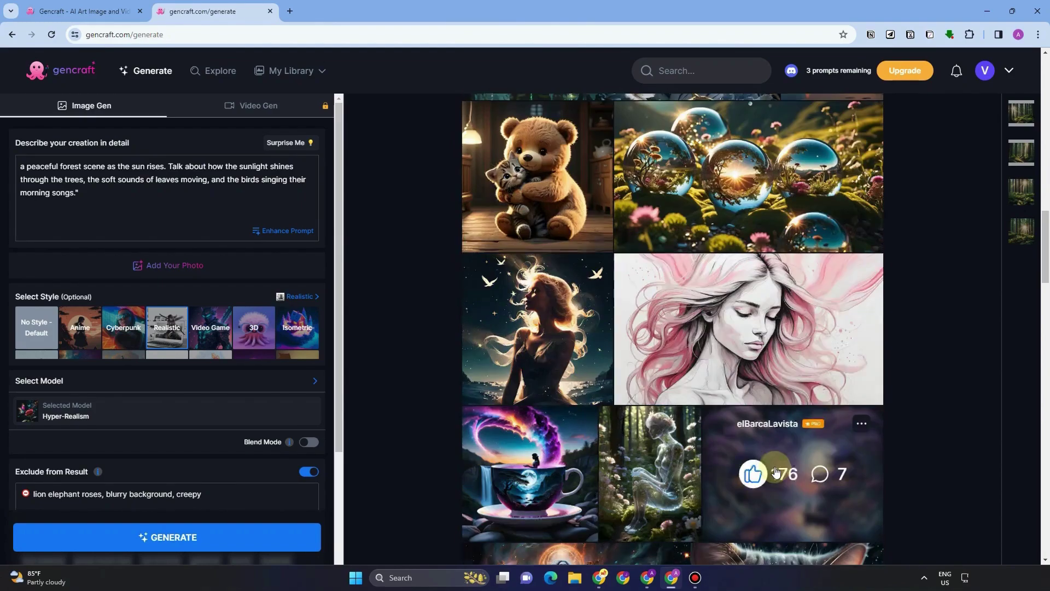
{"action": "scroll", "coordinate": [689, 465], "scroll_direction": "up", "scroll_amount": 15}
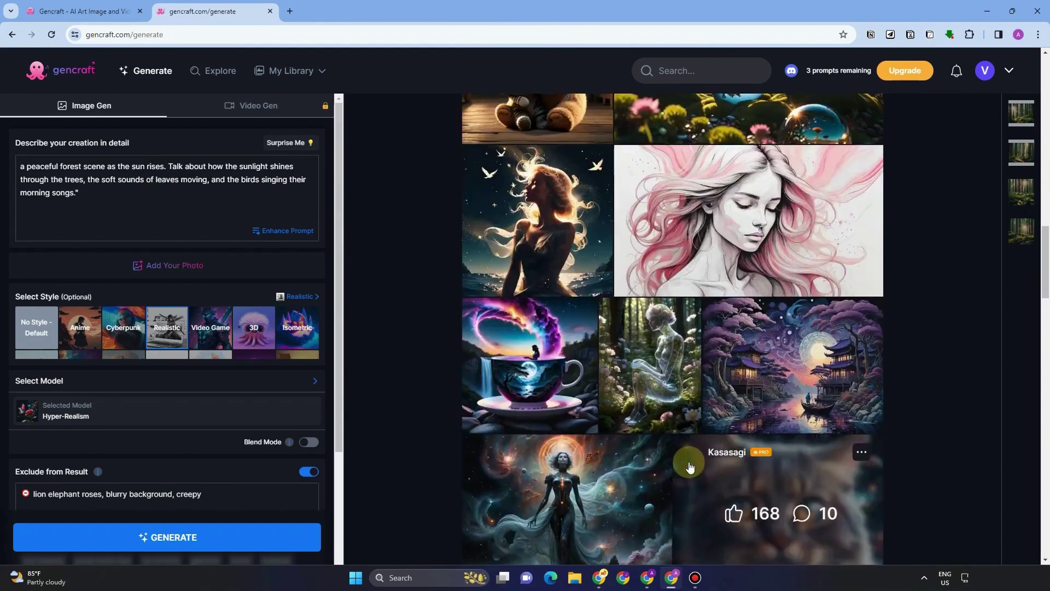
{"action": "scroll", "coordinate": [690, 466], "scroll_direction": "up", "scroll_amount": 5}
{"action": "scroll", "coordinate": [687, 460], "scroll_direction": "down", "scroll_amount": 1}
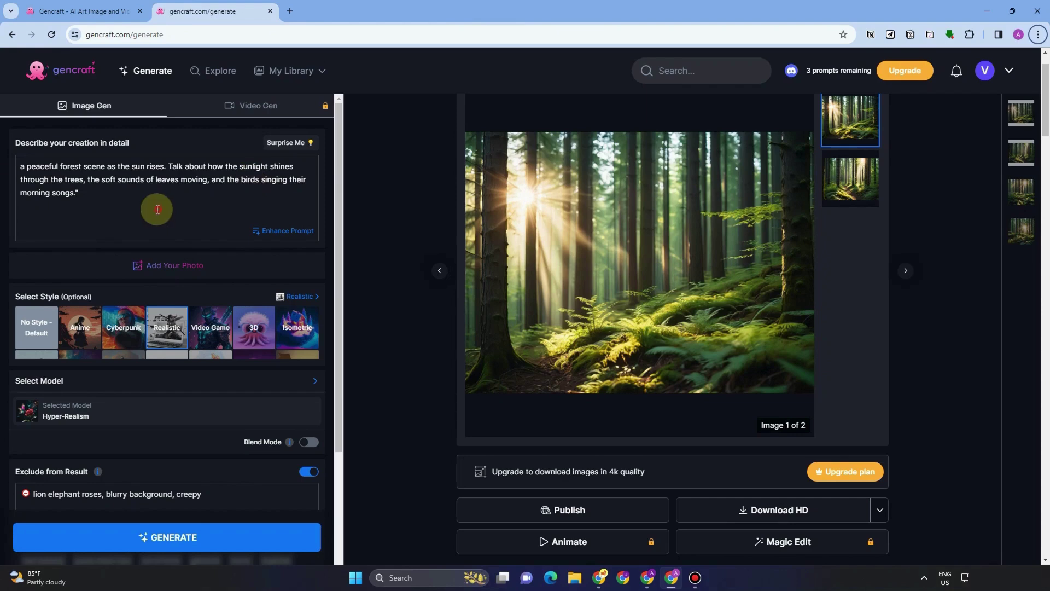
- Replace the forest prompt with the anime bustling city street at rush hour prompt
{"action": "mouse_move", "coordinate": [117, 203]}
{"action": "left_mouse_down"}
{"action": "mouse_move", "coordinate": [22, 181]}
{"action": "mouse_move", "coordinate": [112, 196]}
{"action": "left_mouse_up"}
{"action": "left_click", "coordinate": [40, 180]}
{"action": "type", "text": "\"Paint a picture of a bustling city street during rush hour. Describe the sights, sounds, and energy as people hurry by, cars honk impatiently, and colorful storefronts vie for attention.\""}
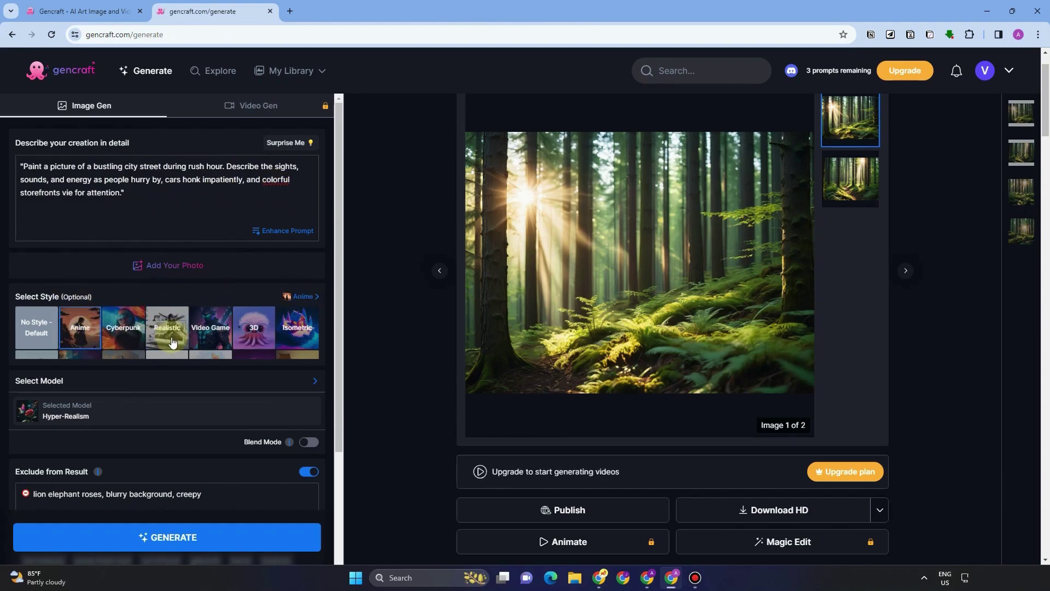
{"action": "scroll", "coordinate": [188, 361], "scroll_direction": "down", "scroll_amount": 5}
- Replace the exclusions with bicycle, darkness, poorly drawn face and out of frame
{"action": "left_click", "coordinate": [219, 395]}
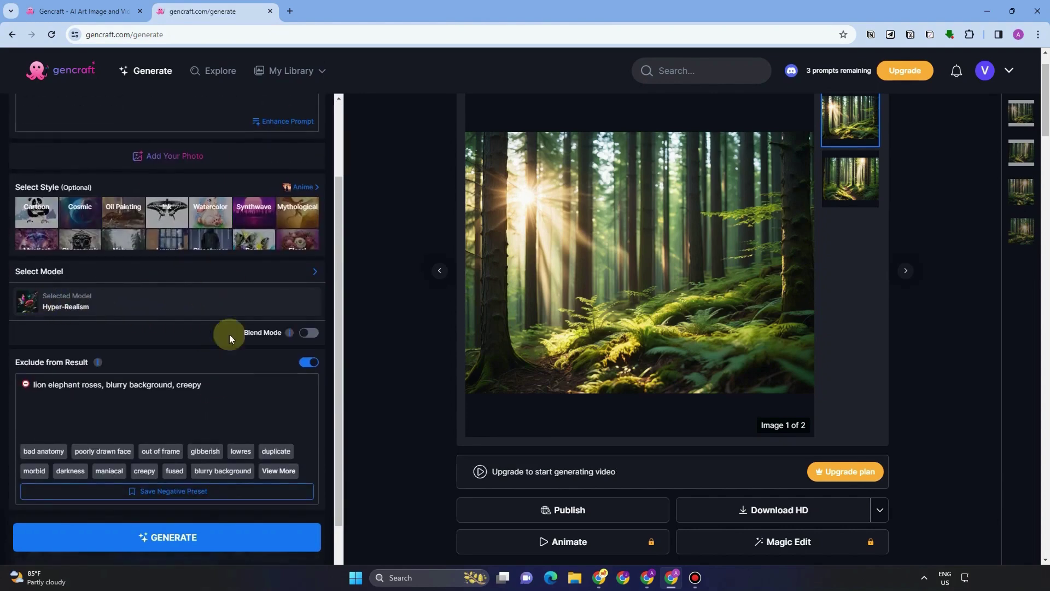
{"action": "left_click_drag", "start_coordinate": [214, 382], "coordinate": [37, 383]}
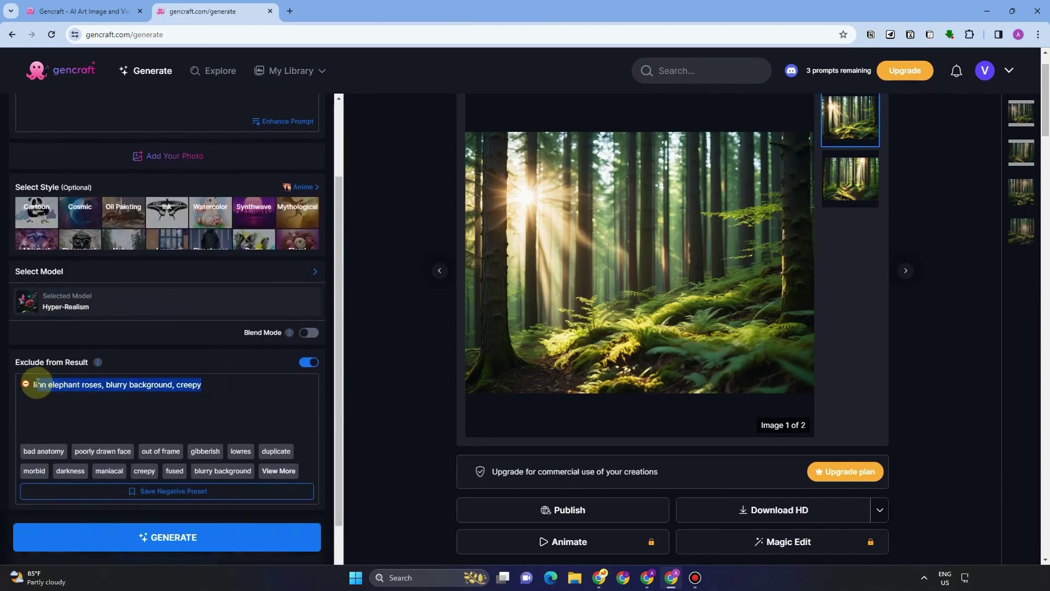
{"action": "key", "text": "BackSpace"}
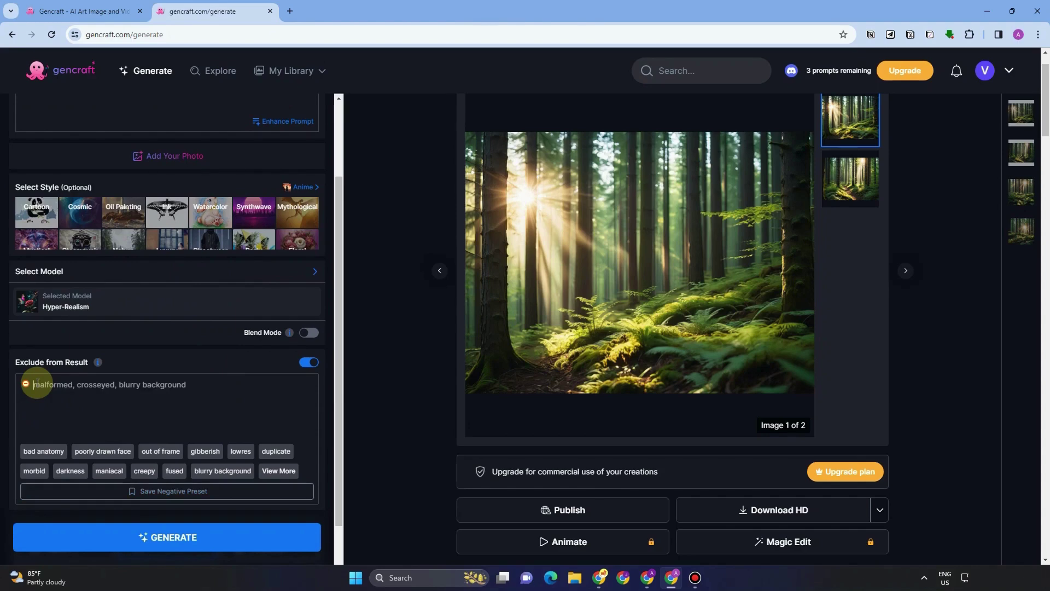
{"action": "type", "text": "bicycle"}
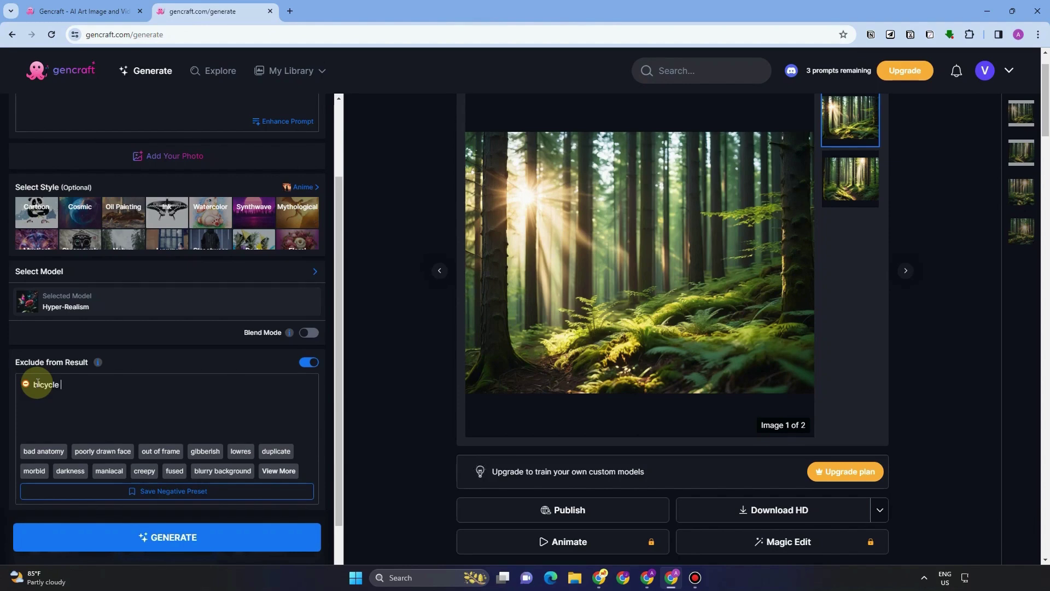
{"action": "left_click", "coordinate": [70, 471]}
{"action": "left_click", "coordinate": [121, 457]}
{"action": "left_click", "coordinate": [157, 452]}
{"action": "scroll", "coordinate": [246, 366], "scroll_direction": "down", "scroll_amount": 3}
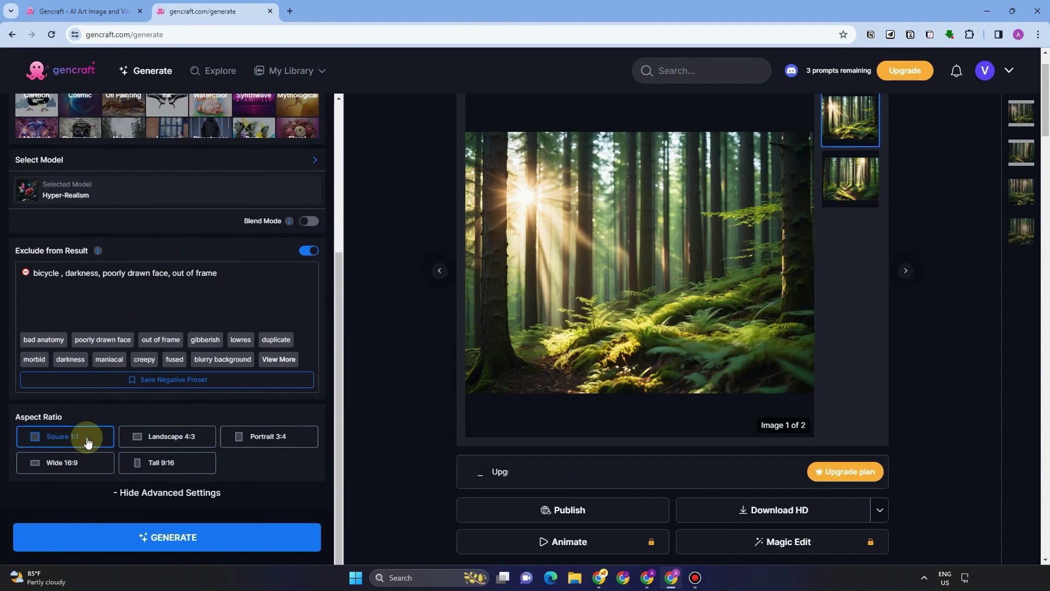
- Generate the anime city street images and compare Image 1 and Image 2
{"action": "left_click", "coordinate": [236, 524]}
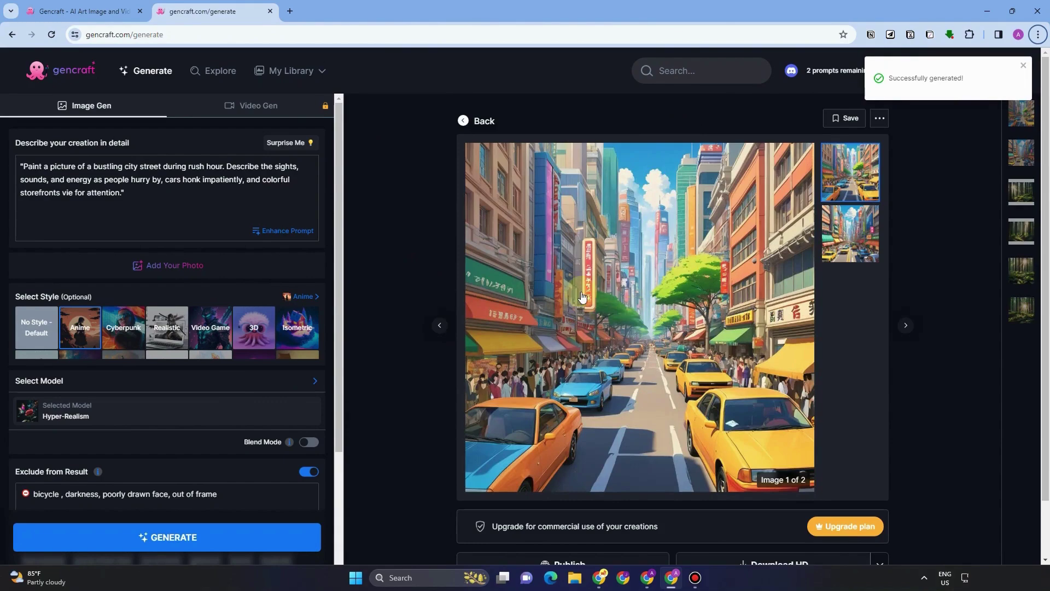
{"action": "left_click", "coordinate": [844, 244]}
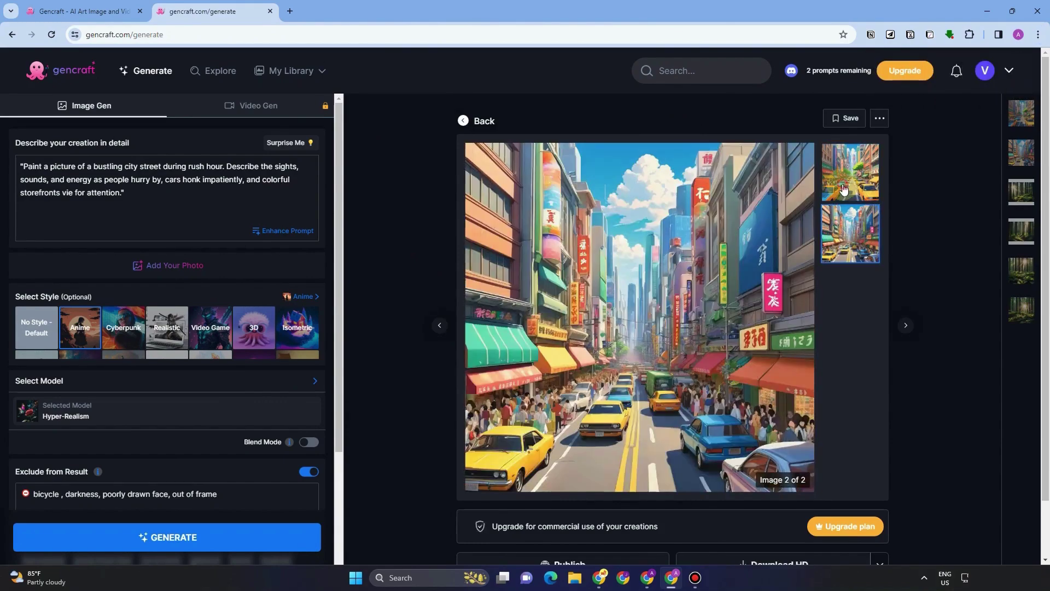
{"action": "left_click", "coordinate": [843, 187]}
{"action": "left_click", "coordinate": [849, 224]}
{"action": "left_click", "coordinate": [848, 179]}
{"action": "left_click", "coordinate": [850, 230]}
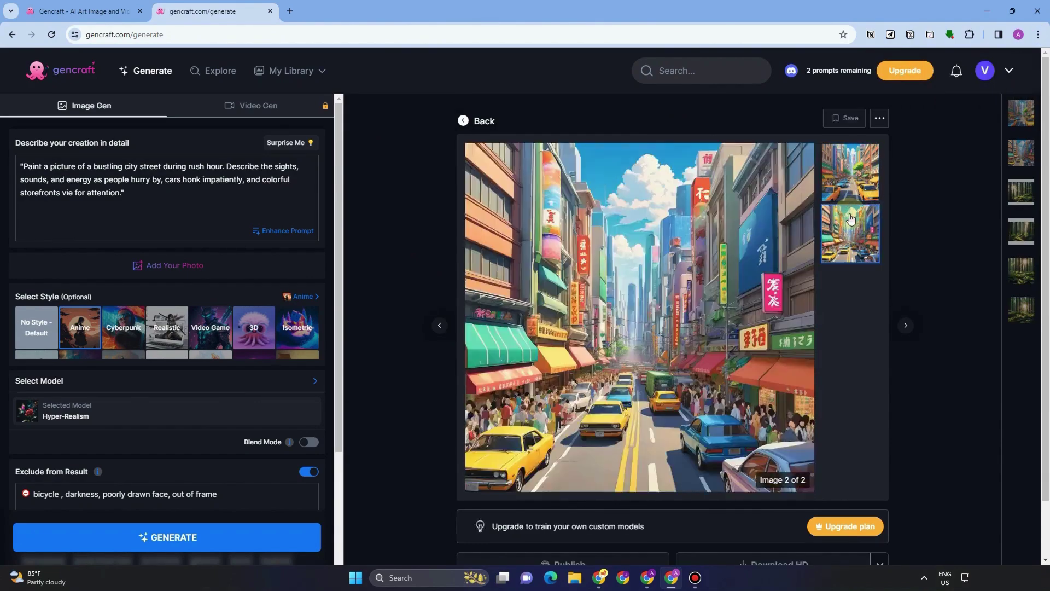
{"action": "left_click", "coordinate": [616, 386]}
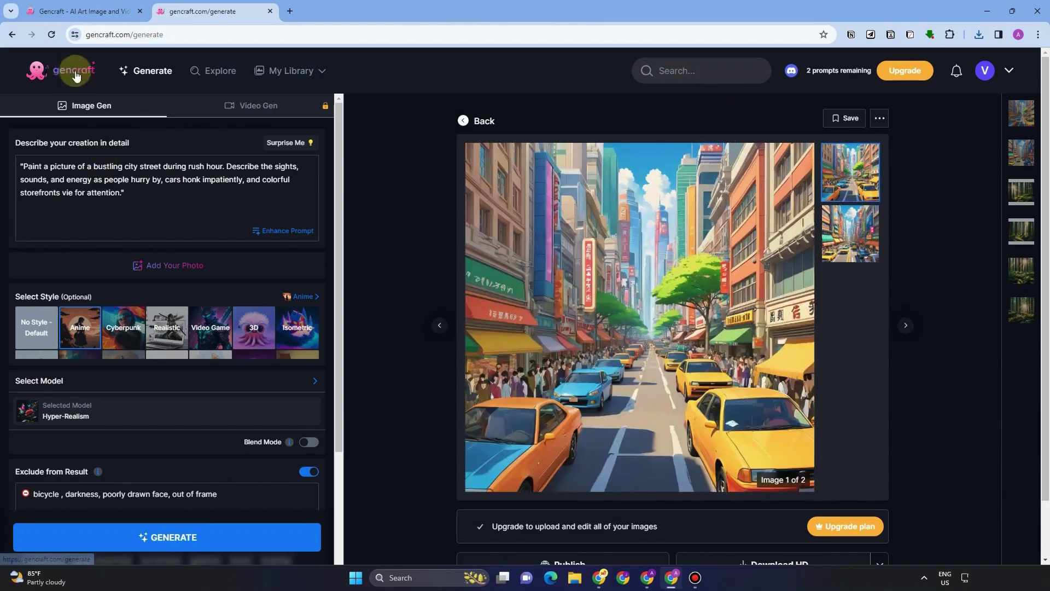
{"action": "scroll", "coordinate": [680, 324], "scroll_direction": "down", "scroll_amount": 1}
{"action": "scroll", "coordinate": [680, 324], "scroll_direction": "up", "scroll_amount": 1}
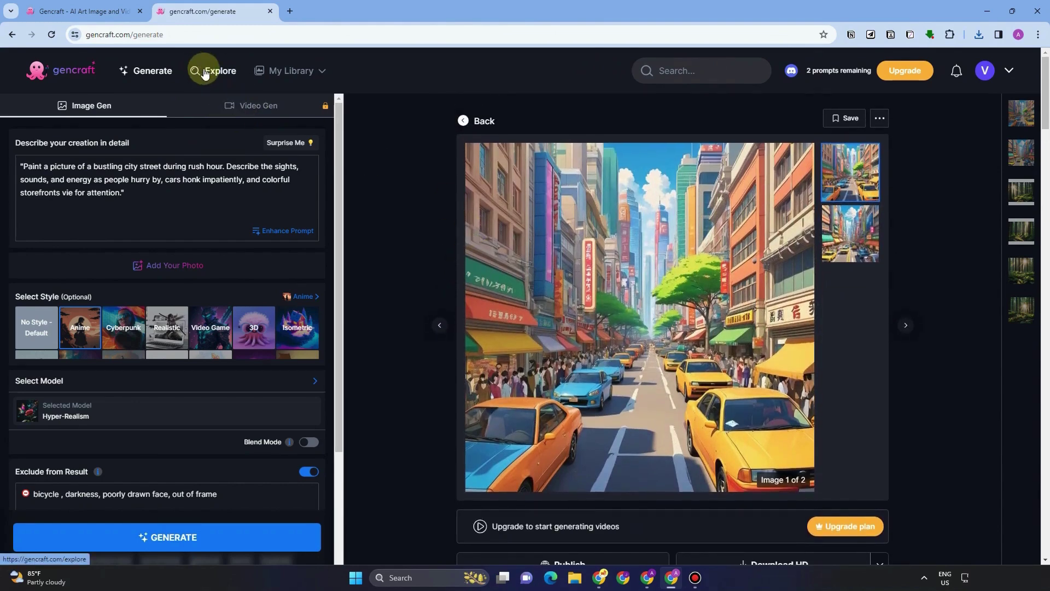
- Scroll through today's top Explore posts (cat, dragon, portraits), then bring up the My Library sections
{"action": "left_click", "coordinate": [205, 73]}
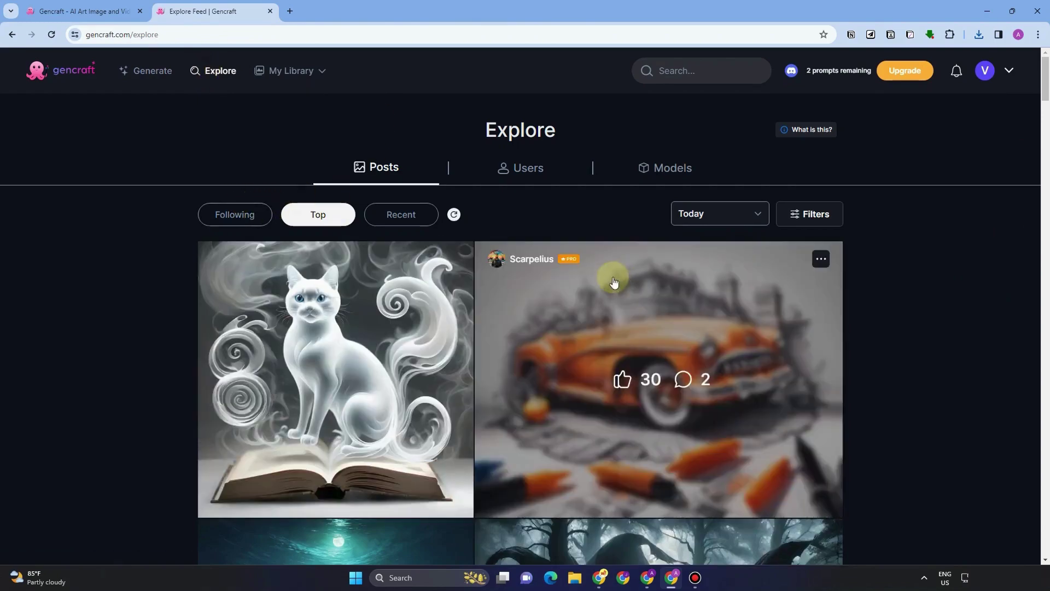
{"action": "scroll", "coordinate": [634, 284], "scroll_direction": "down", "scroll_amount": 2}
{"action": "scroll", "coordinate": [640, 296], "scroll_direction": "up", "scroll_amount": 1}
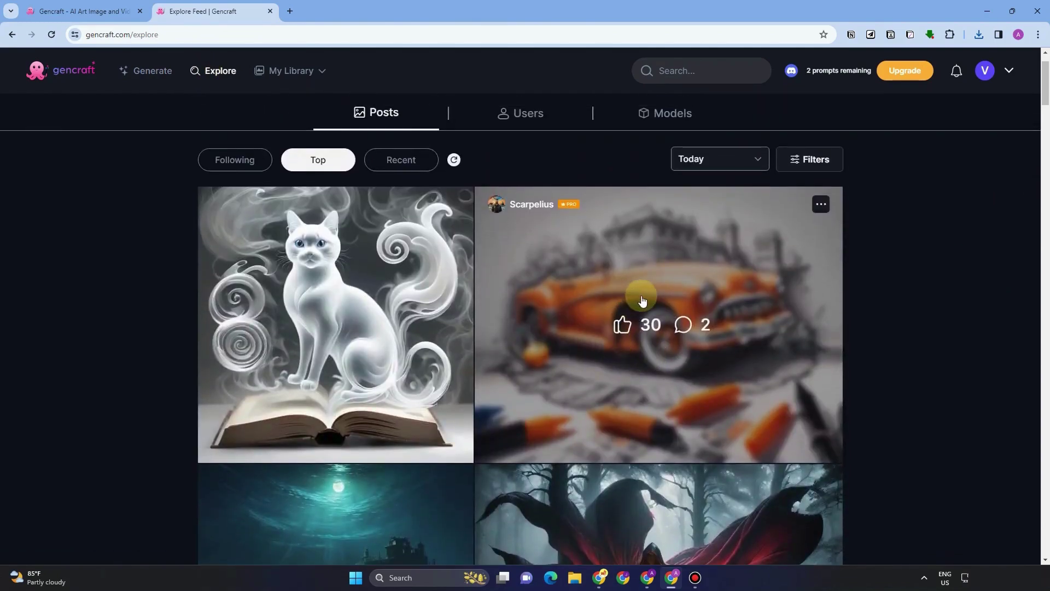
{"action": "scroll", "coordinate": [643, 300], "scroll_direction": "down", "scroll_amount": 9}
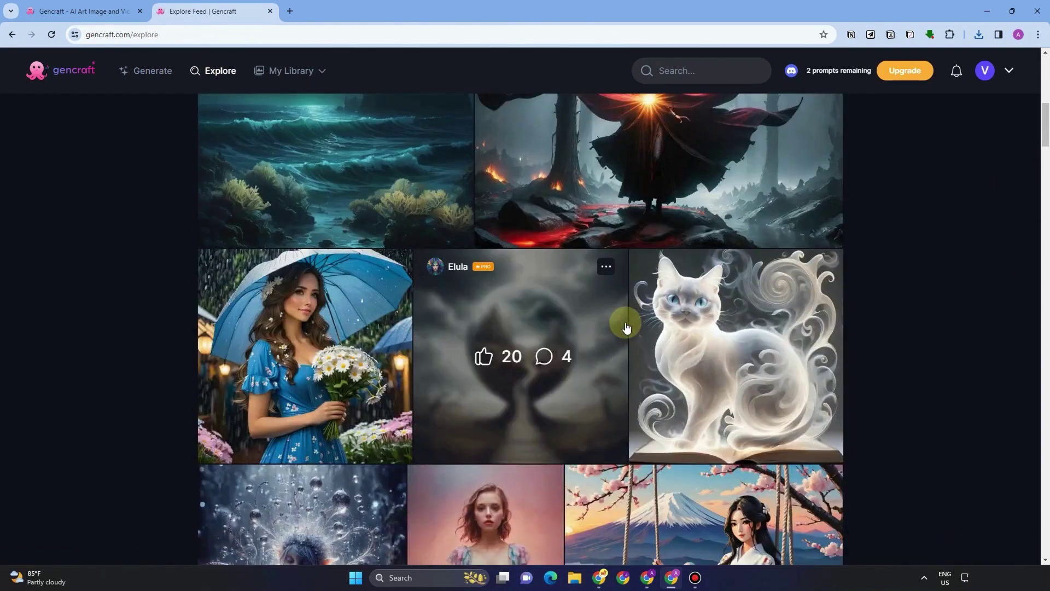
{"action": "scroll", "coordinate": [626, 327], "scroll_direction": "down", "scroll_amount": 10}
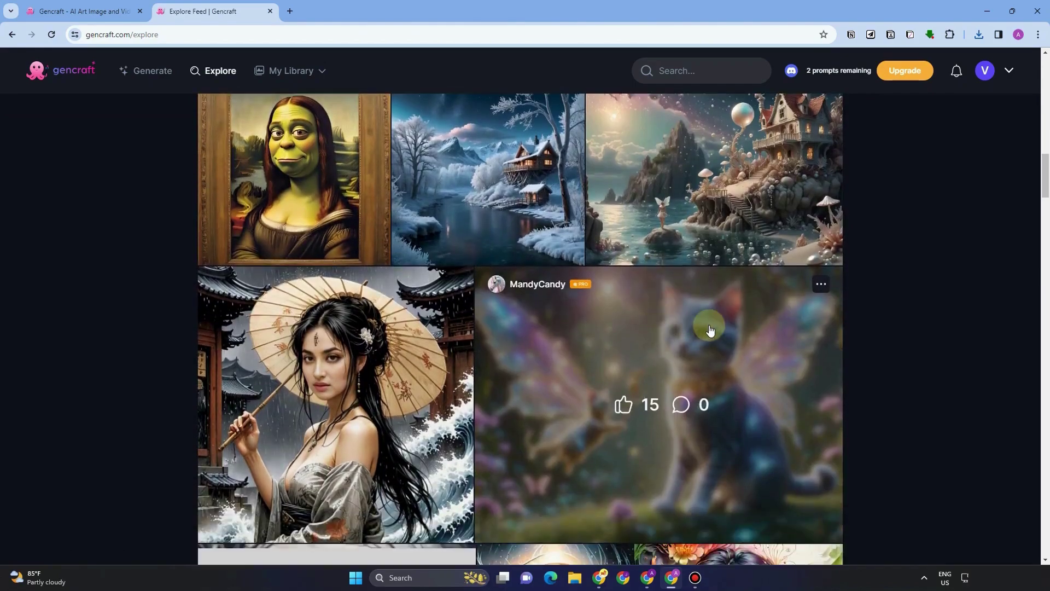
{"action": "scroll", "coordinate": [711, 330], "scroll_direction": "down", "scroll_amount": 16}
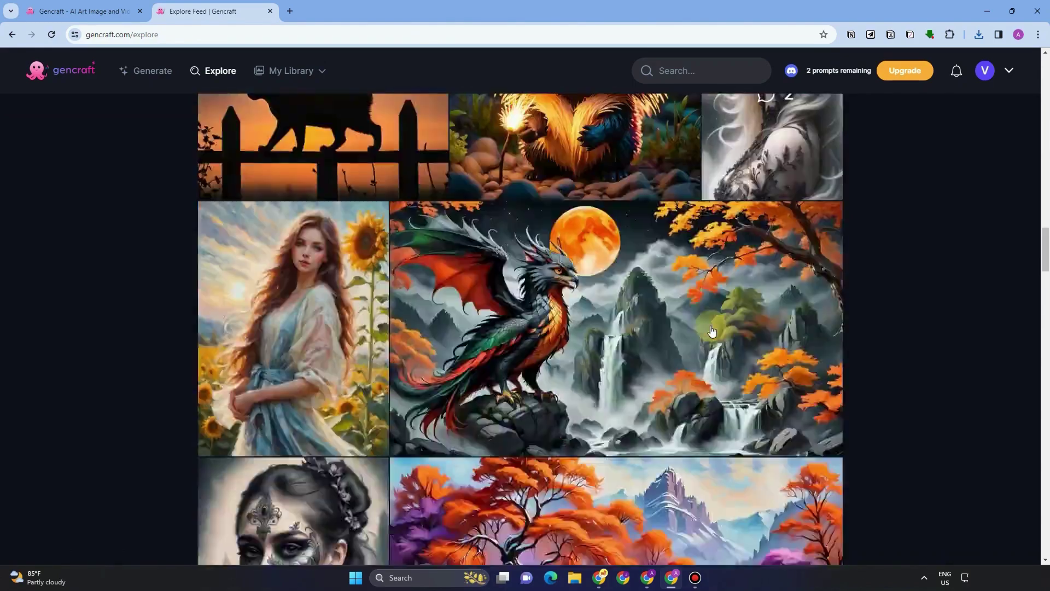
{"action": "scroll", "coordinate": [711, 330], "scroll_direction": "down", "scroll_amount": 10}
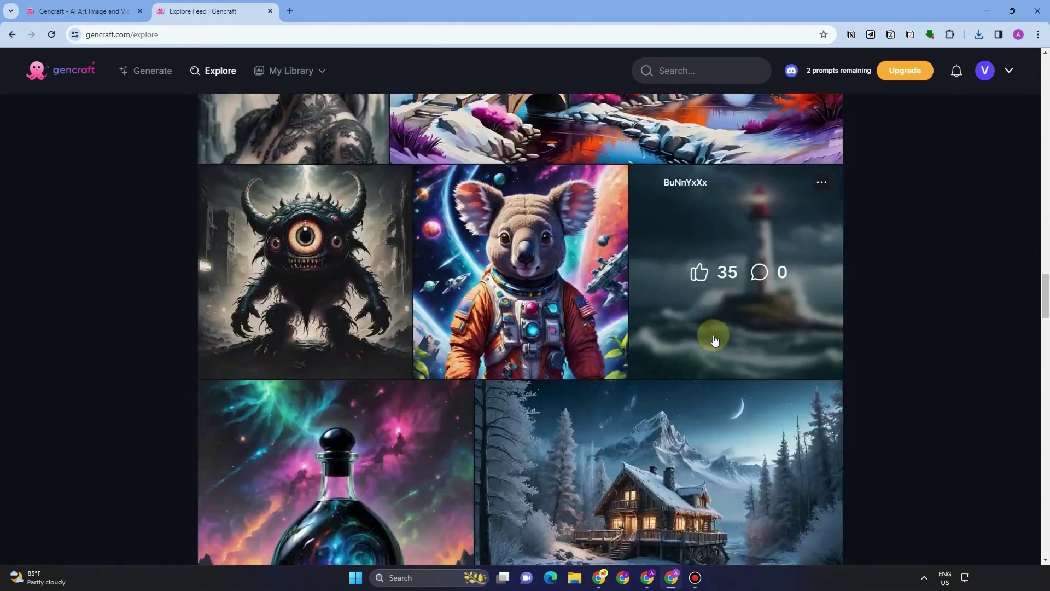
{"action": "scroll", "coordinate": [715, 339], "scroll_direction": "up", "scroll_amount": 20}
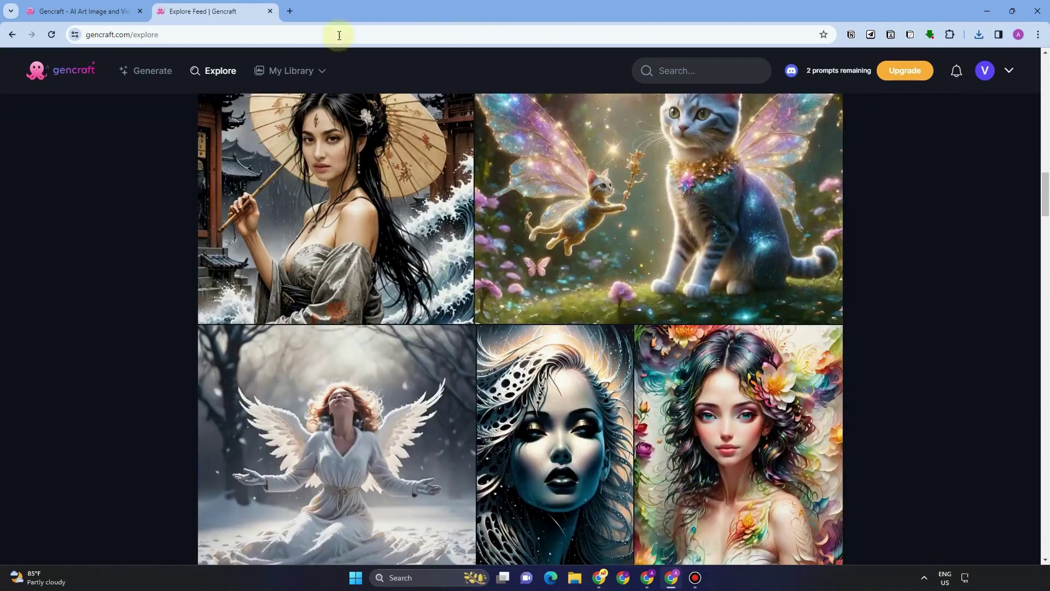
{"action": "left_click", "coordinate": [279, 70]}
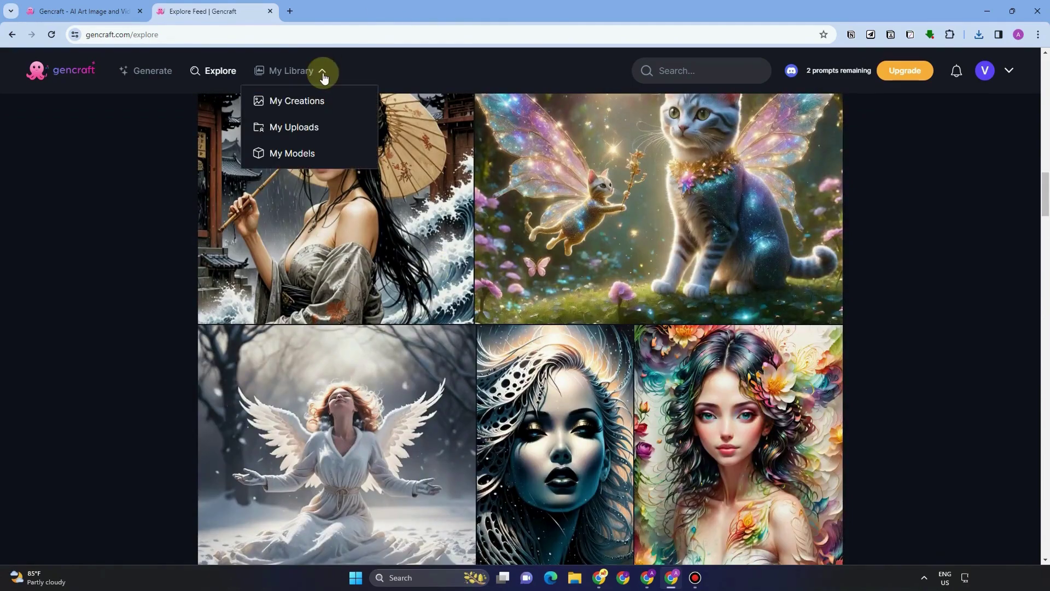
- View your generated images under My Creations
{"action": "left_click", "coordinate": [302, 100]}
{"action": "scroll", "coordinate": [659, 291], "scroll_direction": "down", "scroll_amount": 5}
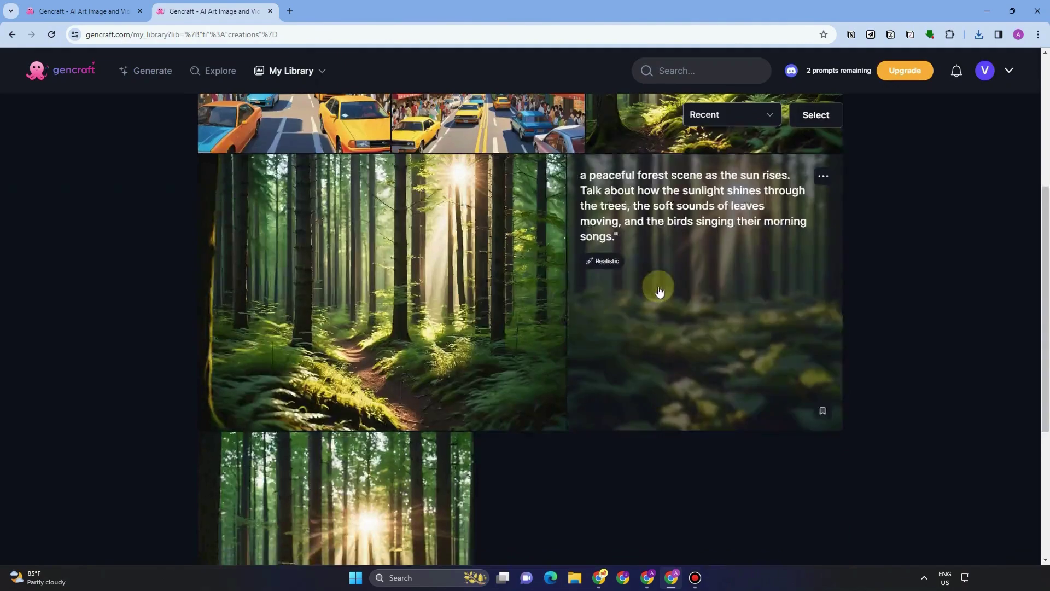
{"action": "scroll", "coordinate": [659, 291], "scroll_direction": "up", "scroll_amount": 5}
- Check My Uploads, then go to My Models and skip the Custom Models introduction
{"action": "left_click", "coordinate": [300, 68]}
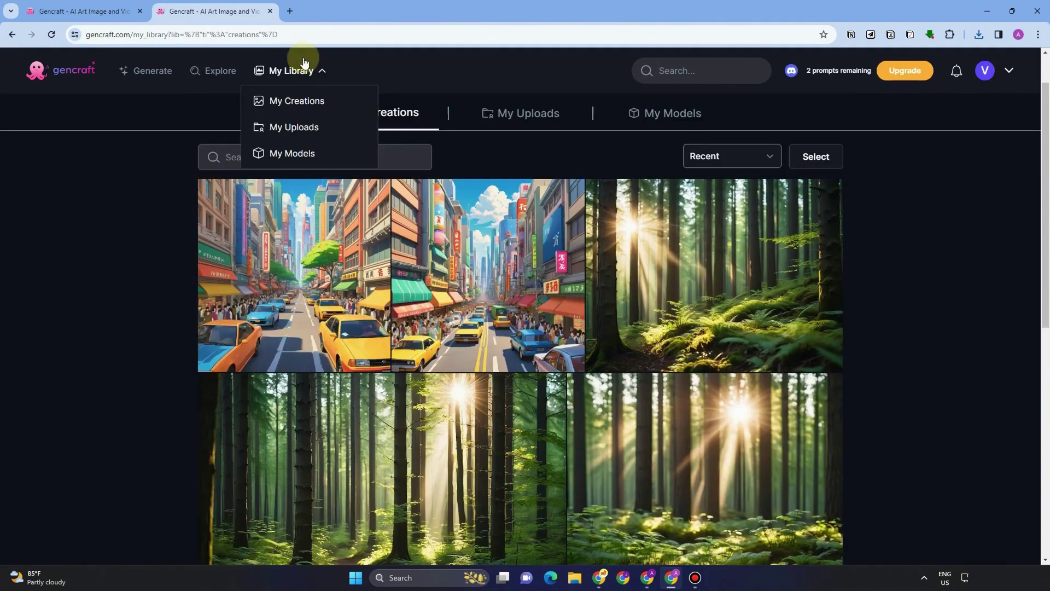
{"action": "left_click", "coordinate": [300, 131]}
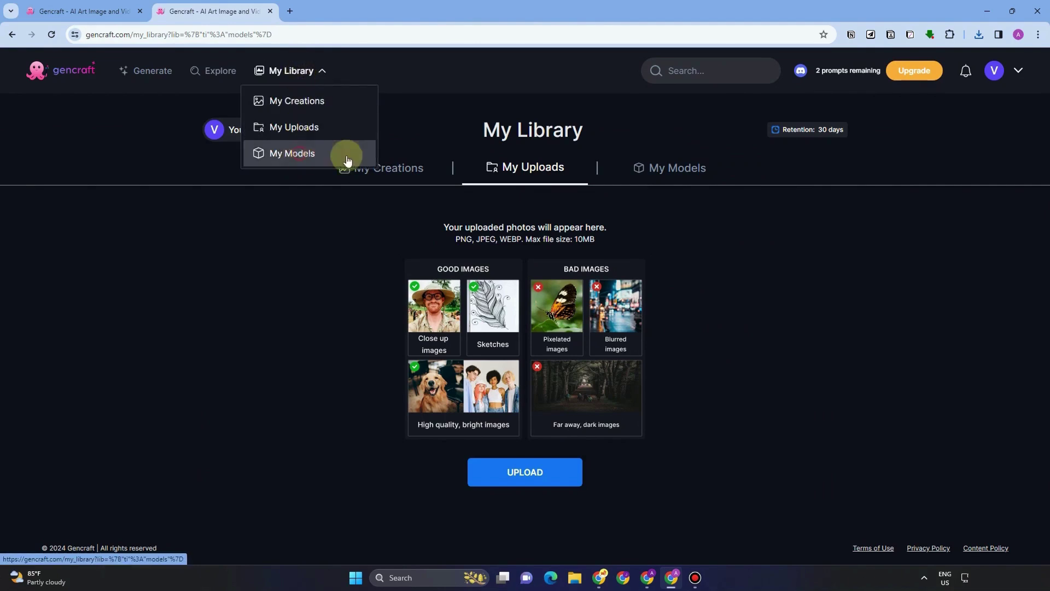
{"action": "left_click", "coordinate": [299, 146]}
{"action": "left_click", "coordinate": [472, 385]}
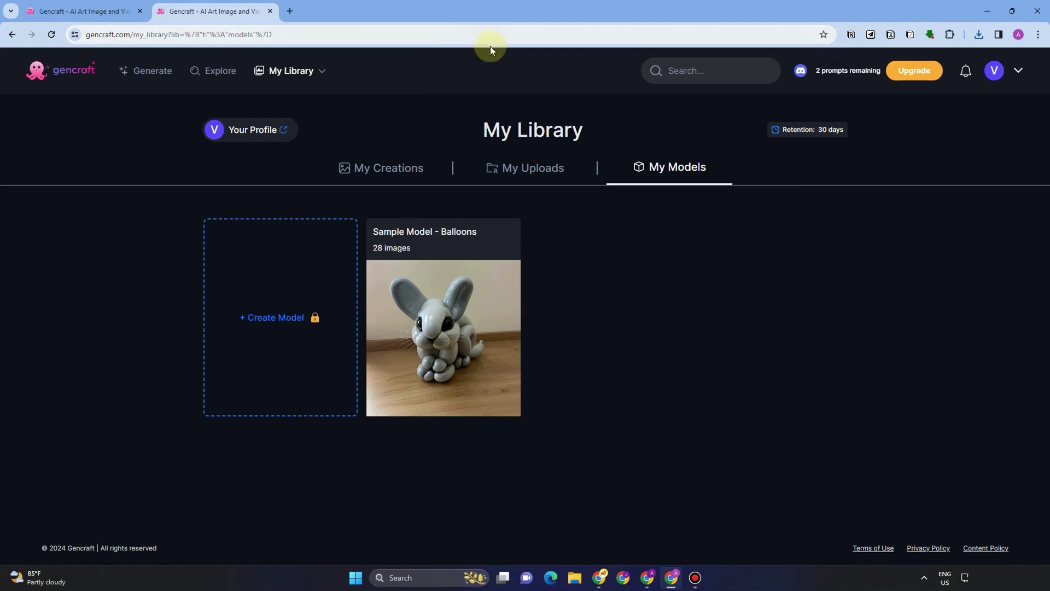
- Search community content for adorable images, then for 'anime', and browse the results
{"action": "left_click", "coordinate": [702, 70]}
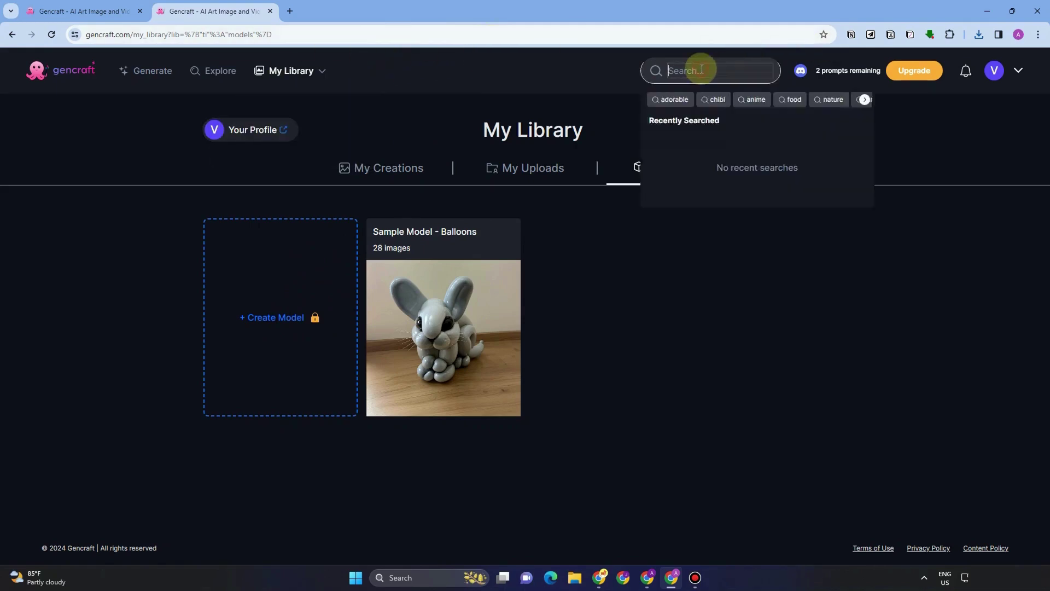
{"action": "left_click", "coordinate": [577, 101]}
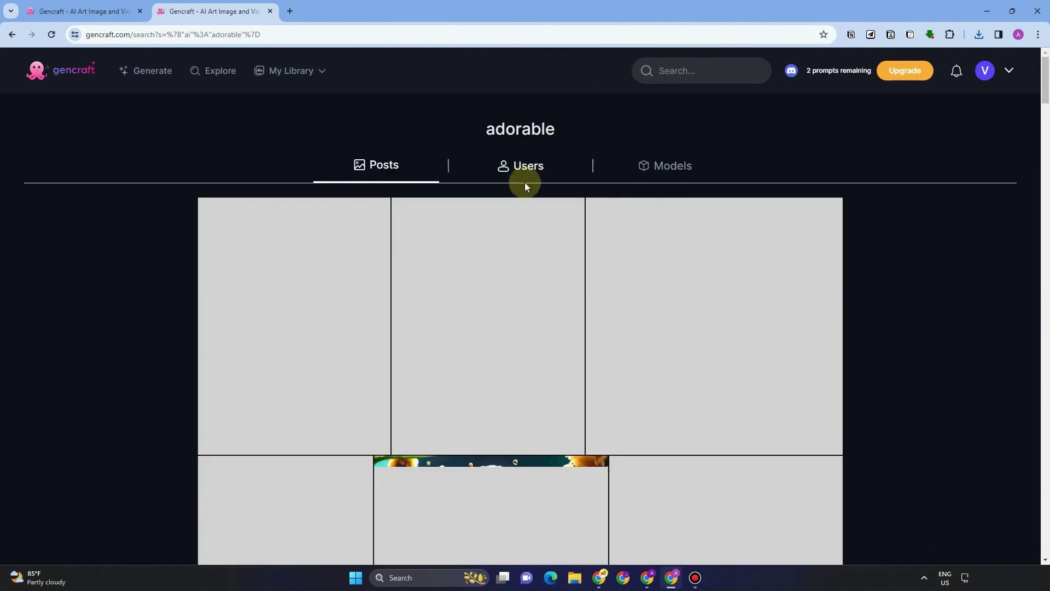
{"action": "left_click", "coordinate": [677, 71]}
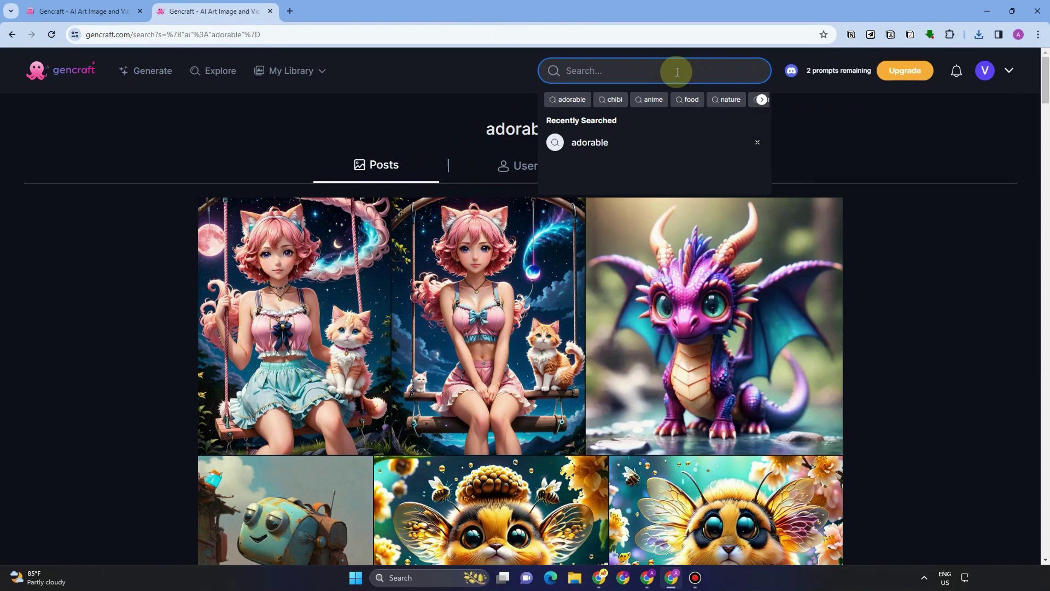
{"action": "type", "text": "anime"}
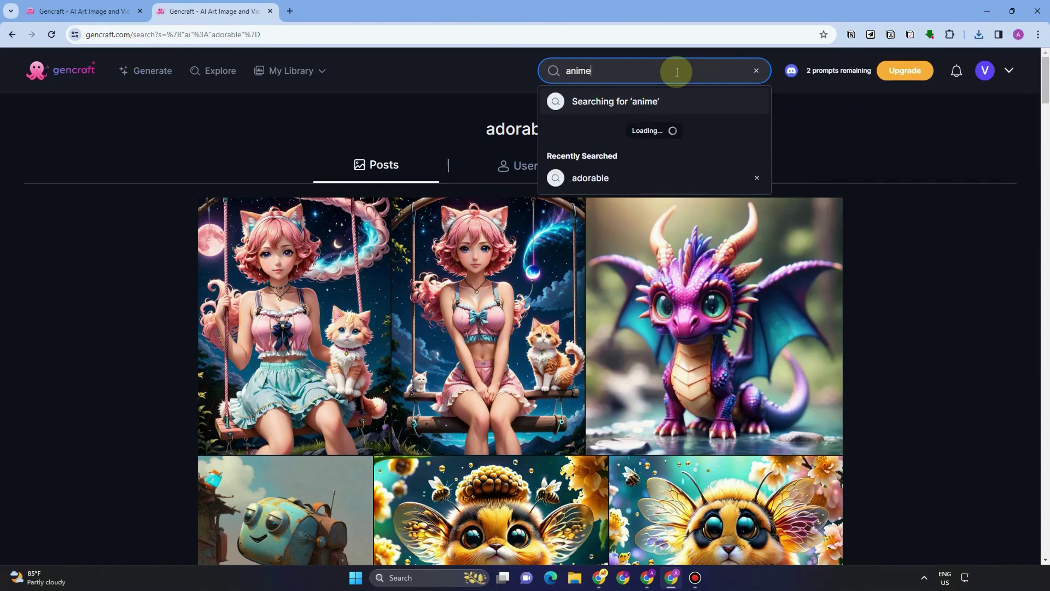
{"action": "key", "text": "Return"}
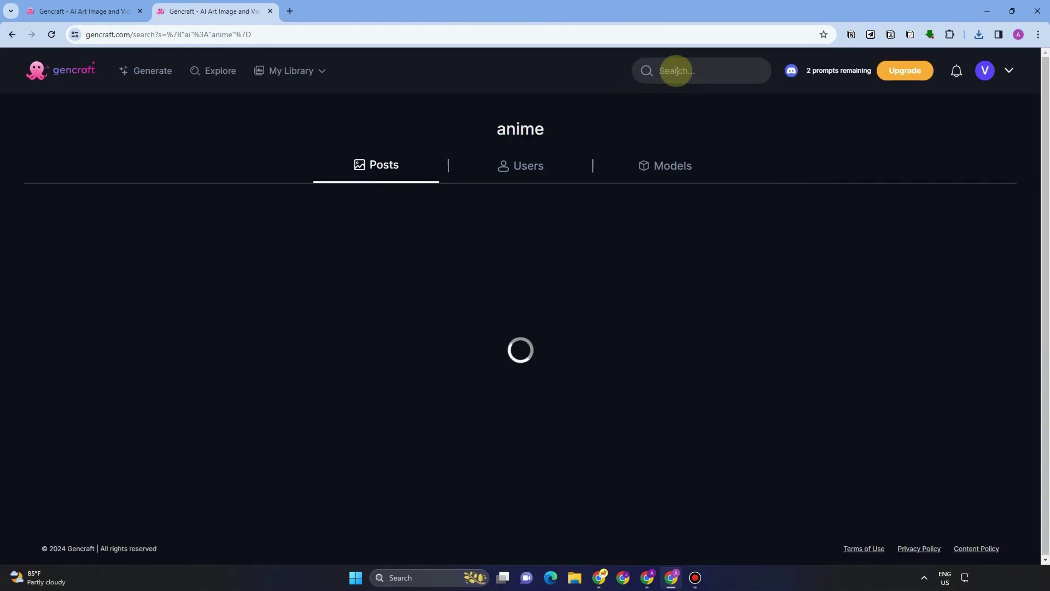
{"action": "scroll", "coordinate": [587, 338], "scroll_direction": "down", "scroll_amount": 2}
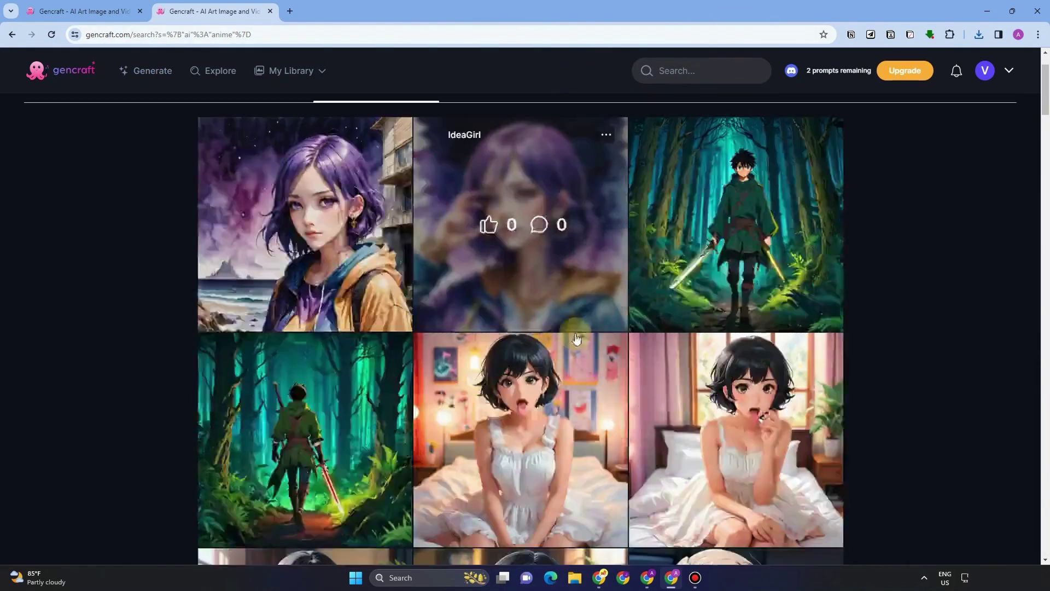
{"action": "scroll", "coordinate": [587, 338], "scroll_direction": "down", "scroll_amount": 6}
{"action": "scroll", "coordinate": [674, 273], "scroll_direction": "down", "scroll_amount": 3}
{"action": "scroll", "coordinate": [674, 273], "scroll_direction": "up", "scroll_amount": 10}
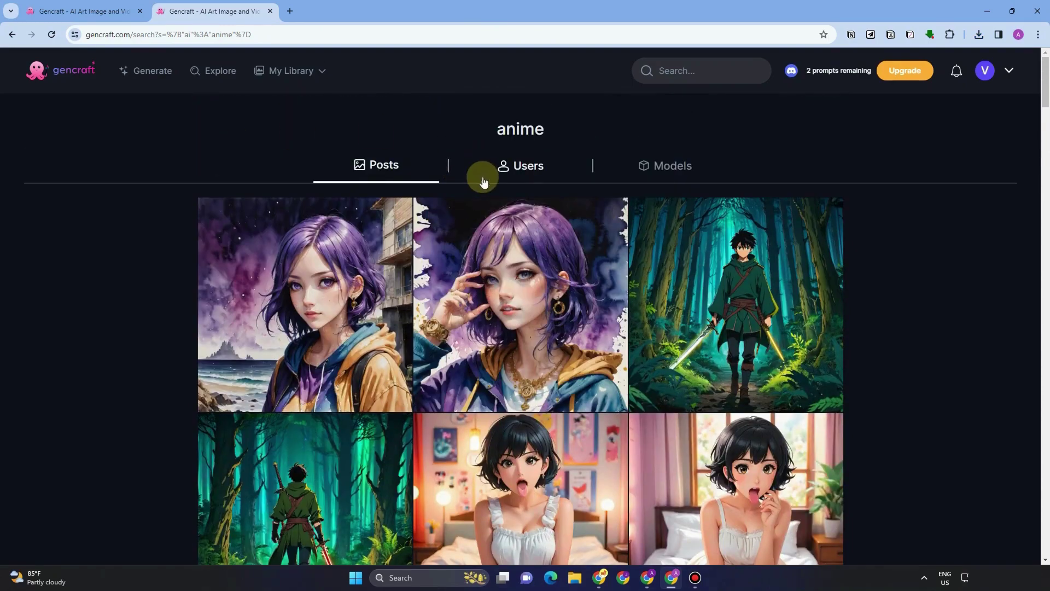
- Browse the users matching 'anime'
{"action": "left_click", "coordinate": [530, 166]}
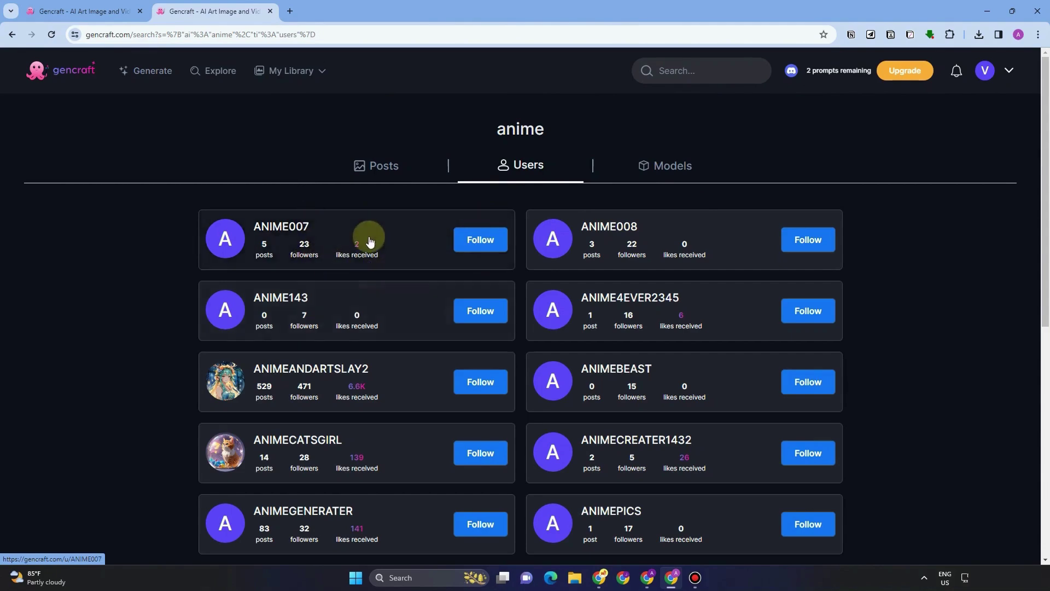
{"action": "scroll", "coordinate": [355, 296], "scroll_direction": "down", "scroll_amount": 2}
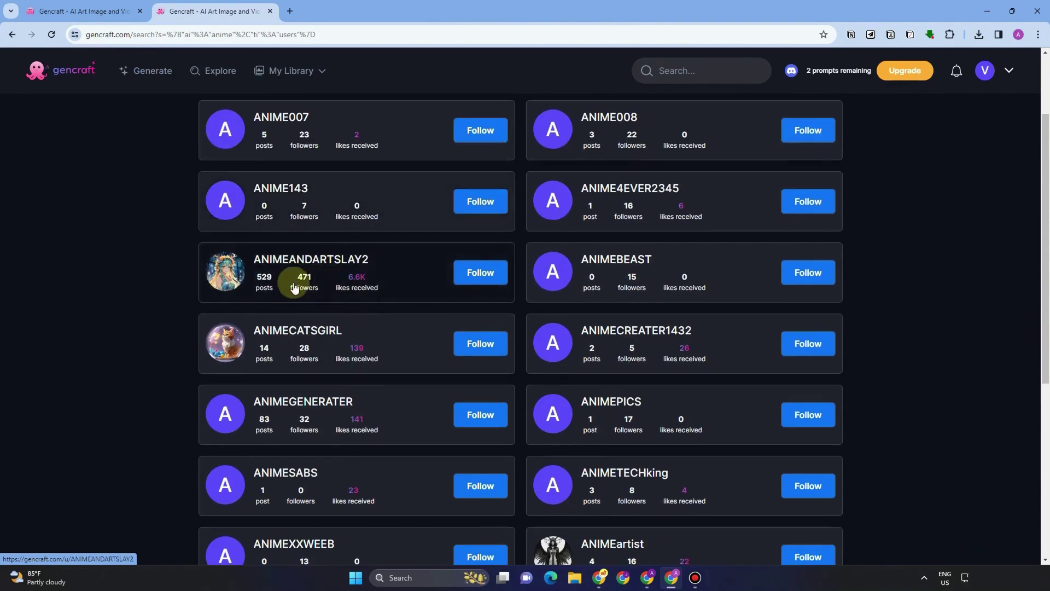
{"action": "scroll", "coordinate": [306, 294], "scroll_direction": "down", "scroll_amount": 3}
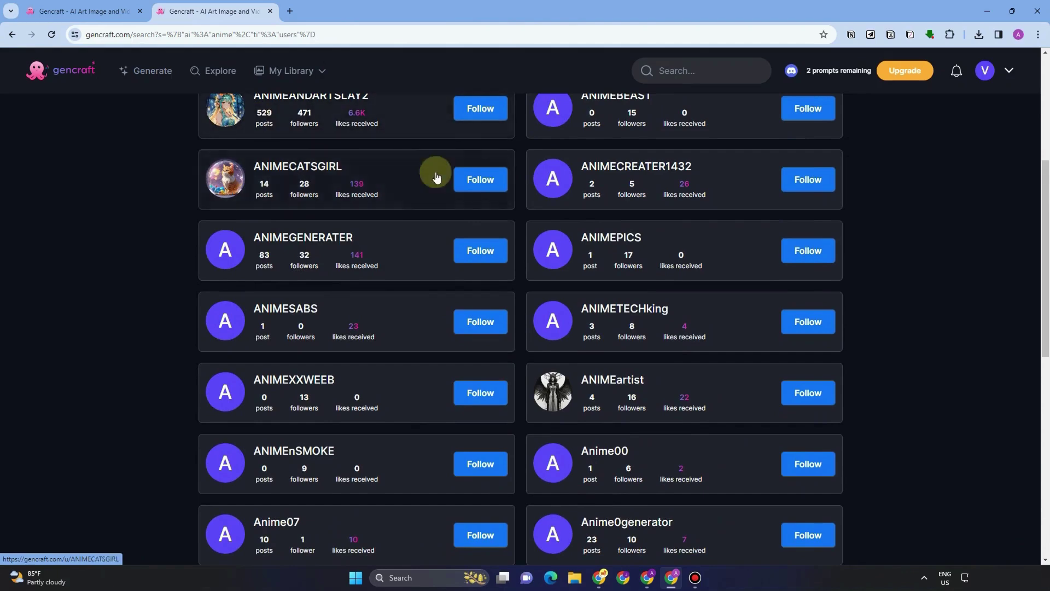
{"action": "scroll", "coordinate": [663, 349], "scroll_direction": "up", "scroll_amount": 3}
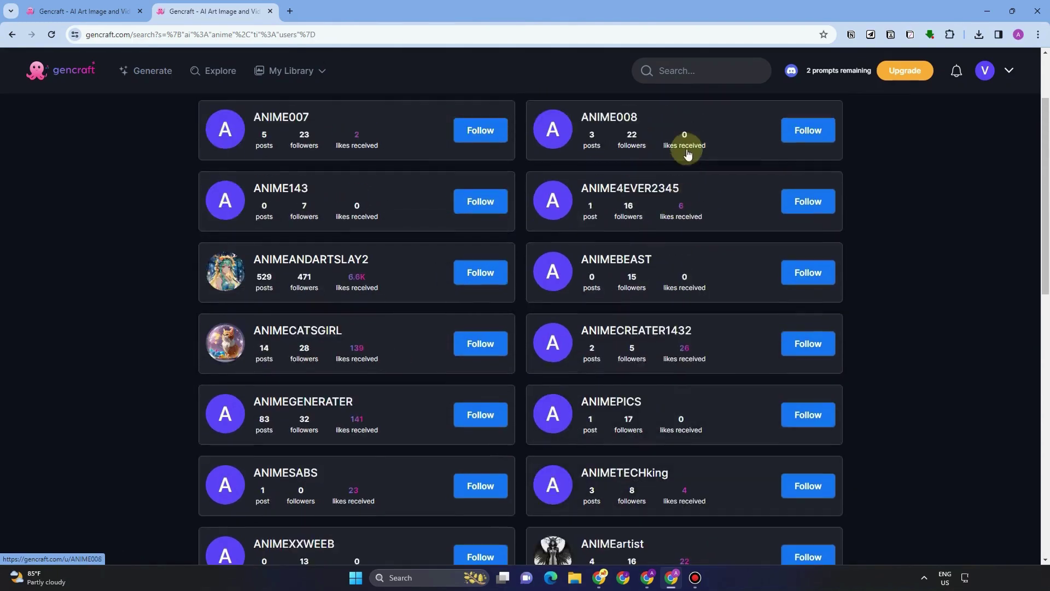
{"action": "scroll", "coordinate": [691, 341], "scroll_direction": "down", "scroll_amount": 12}
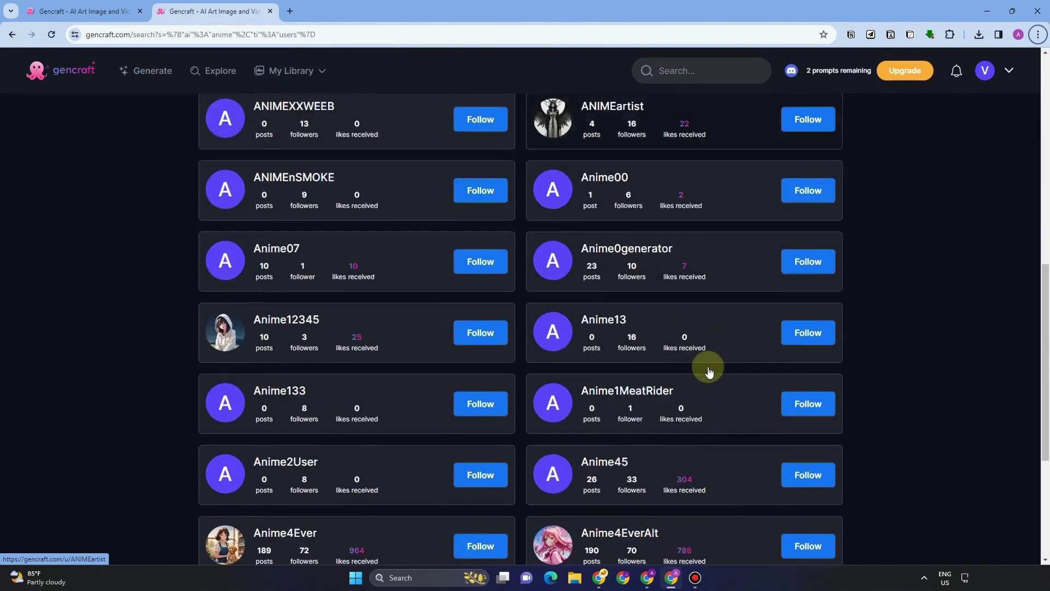
{"action": "scroll", "coordinate": [704, 363], "scroll_direction": "up", "scroll_amount": 11}
{"action": "scroll", "coordinate": [691, 355], "scroll_direction": "up", "scroll_amount": 3}
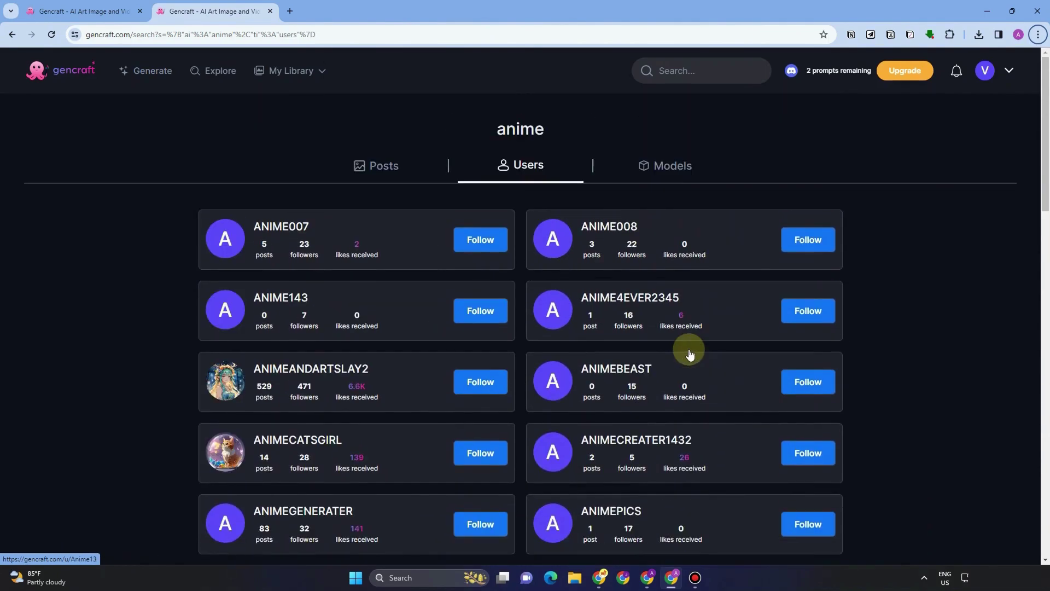
- Look at the models matching 'anime', then return to the Generate page via the logo
{"action": "left_click", "coordinate": [663, 170]}
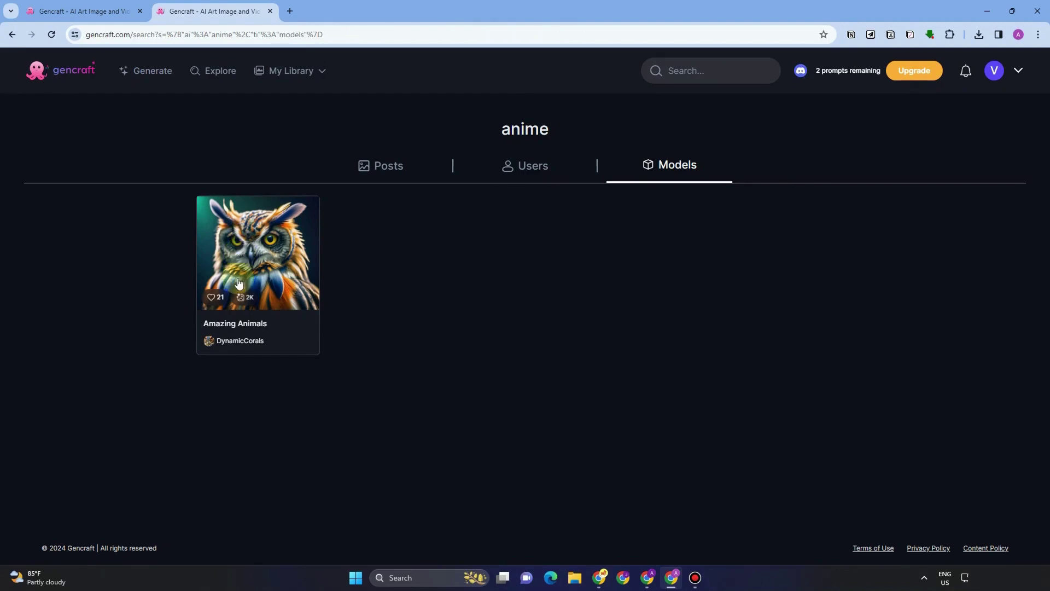
{"action": "left_click", "coordinate": [412, 345]}
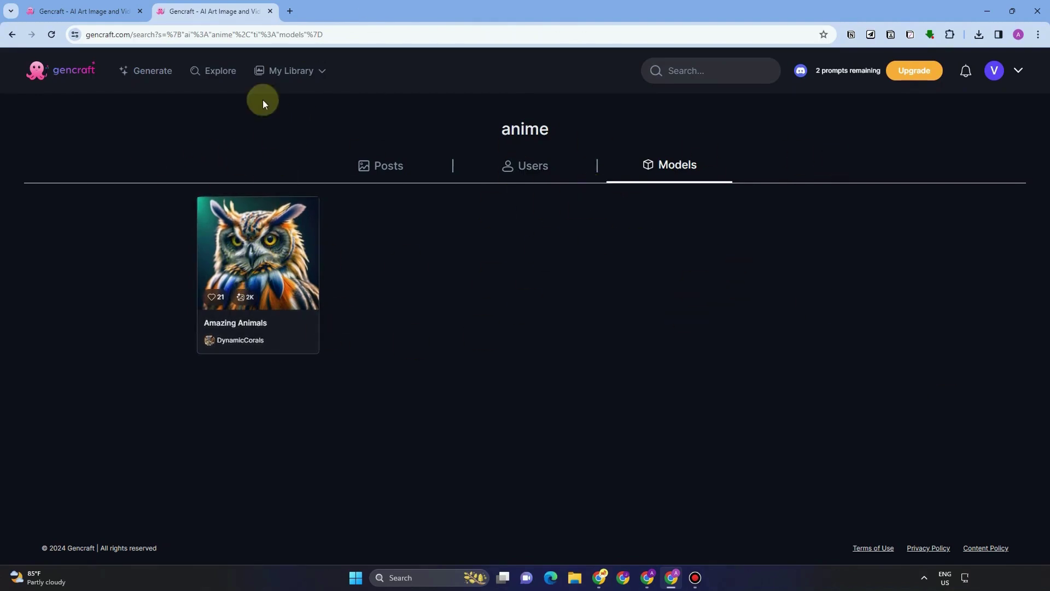
{"action": "left_click", "coordinate": [74, 71]}
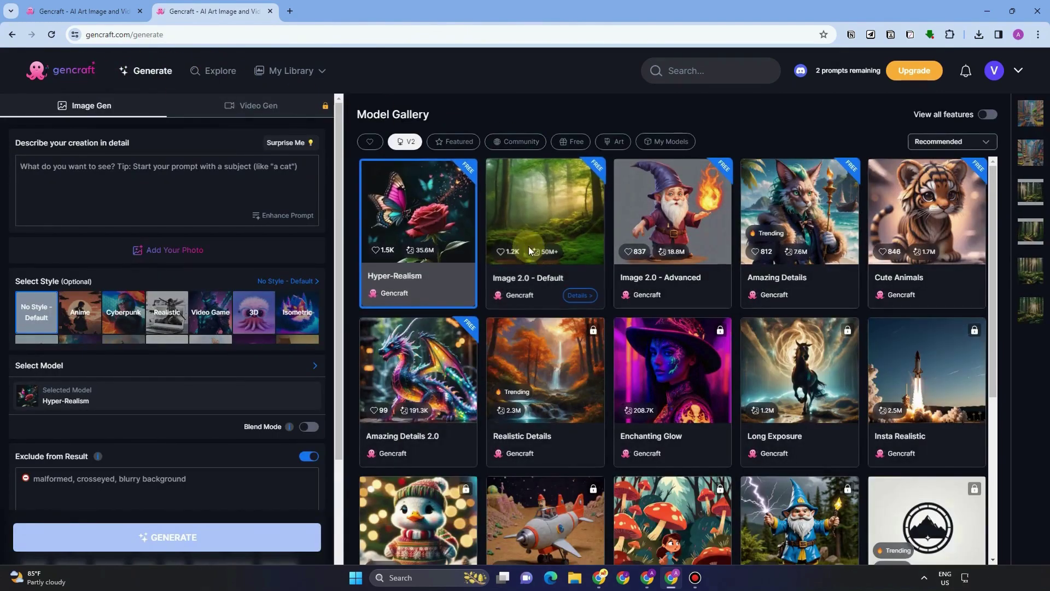
- Filter the Model Gallery to Featured, then Community models, and like GoGencrafter Cartoons
{"action": "left_click", "coordinate": [461, 143]}
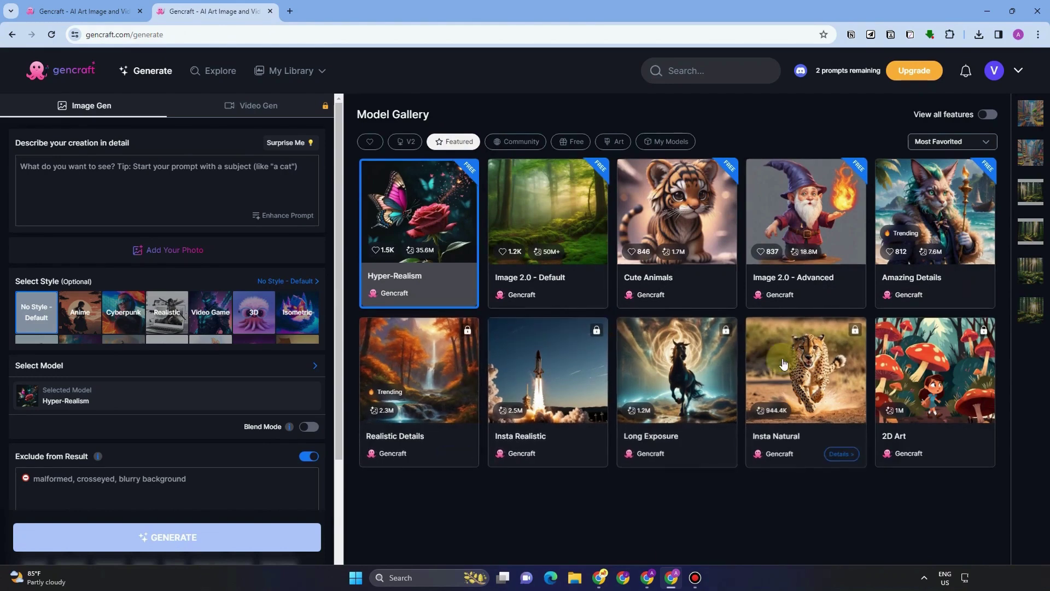
{"action": "left_click", "coordinate": [519, 141]}
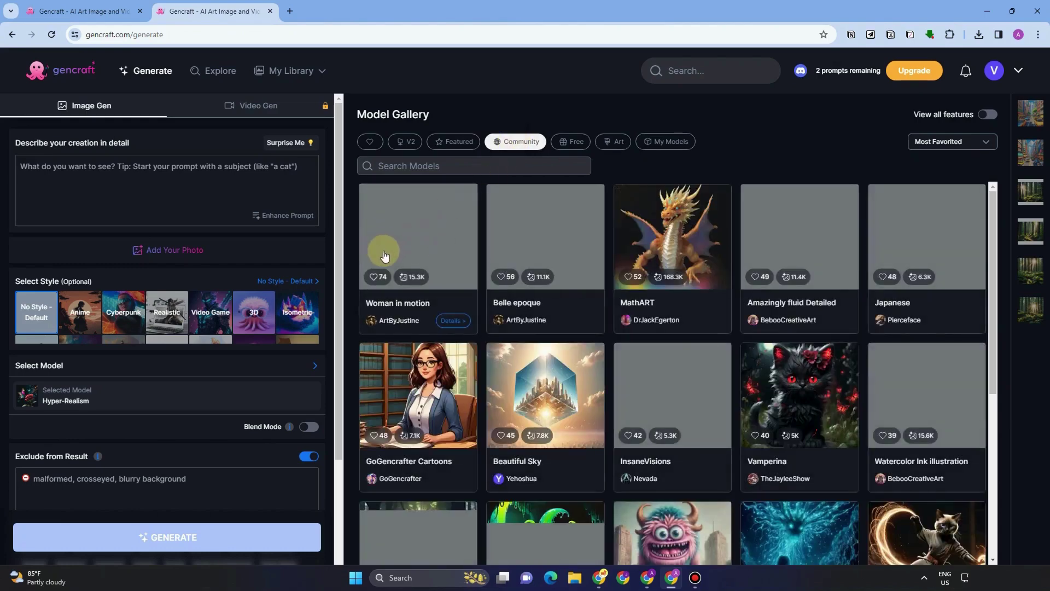
{"action": "scroll", "coordinate": [666, 437], "scroll_direction": "down", "scroll_amount": 3}
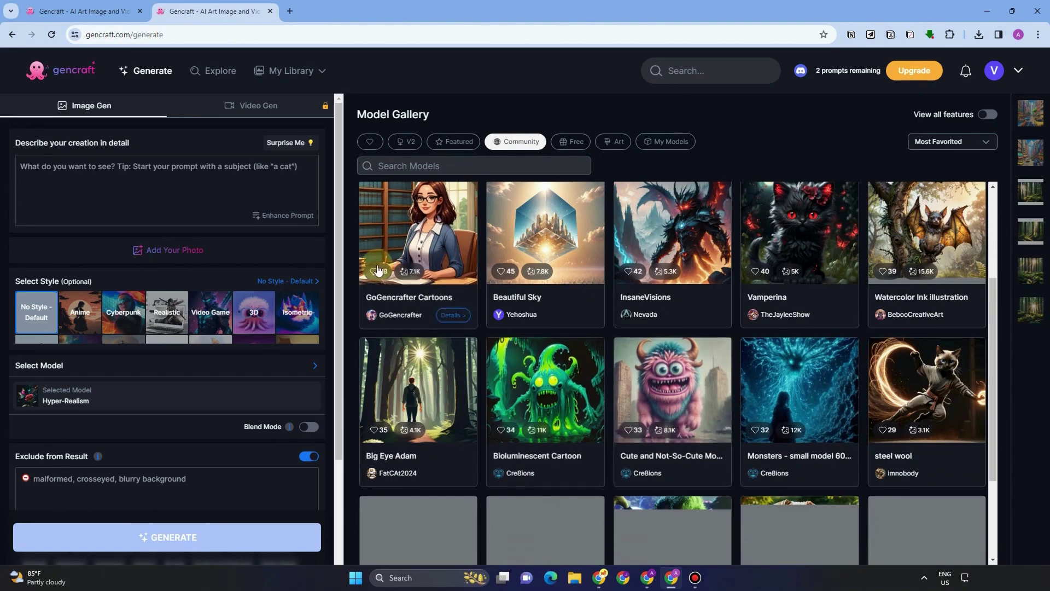
{"action": "left_click", "coordinate": [500, 272]}
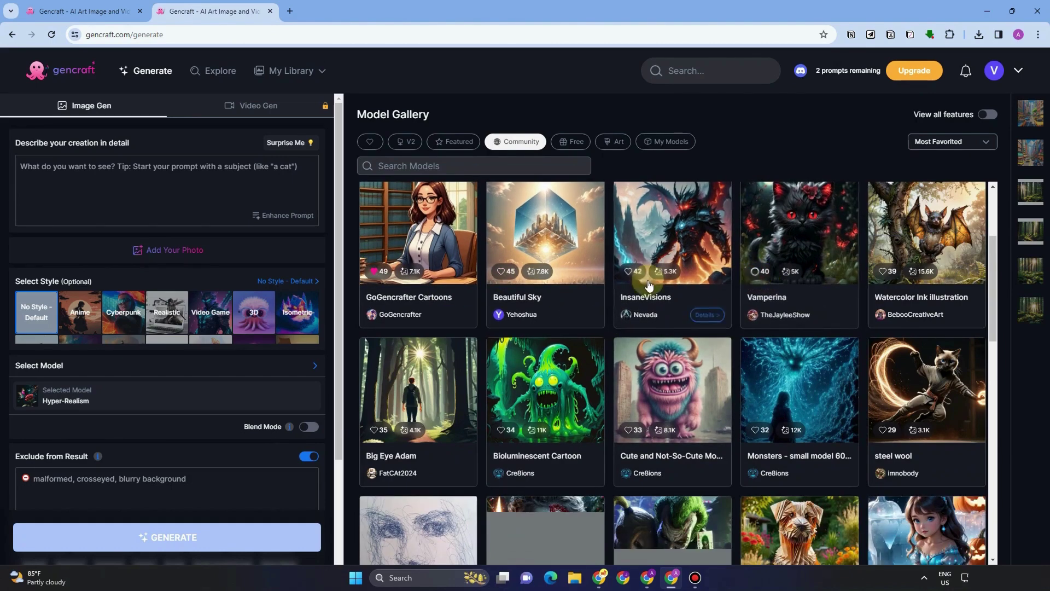
- Switch the gallery through the Free, Art and My Models filters, briefly checking My Library
{"action": "left_click", "coordinate": [566, 142]}
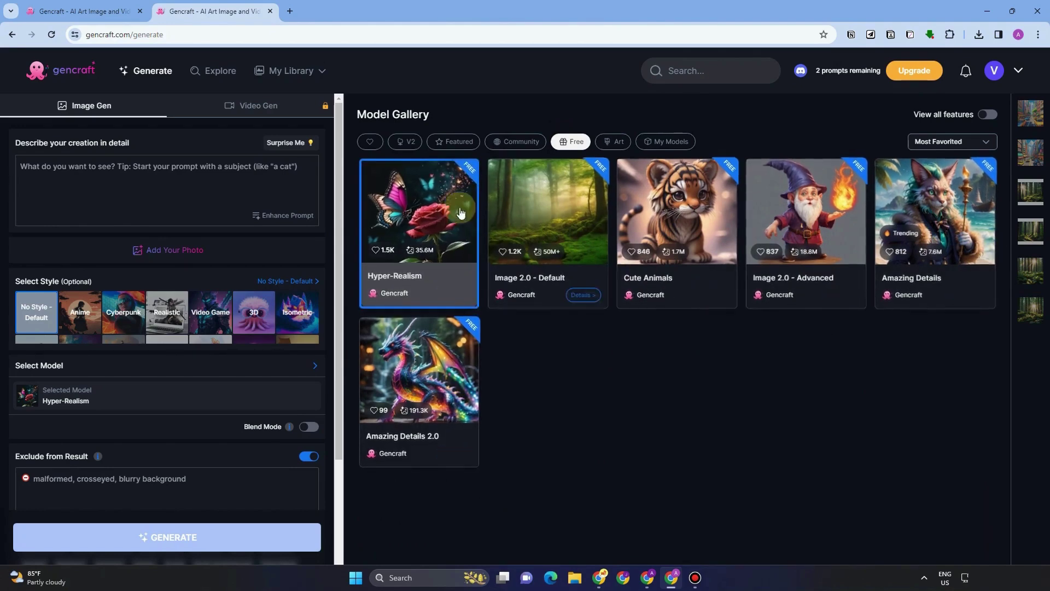
{"action": "left_click", "coordinate": [621, 142]}
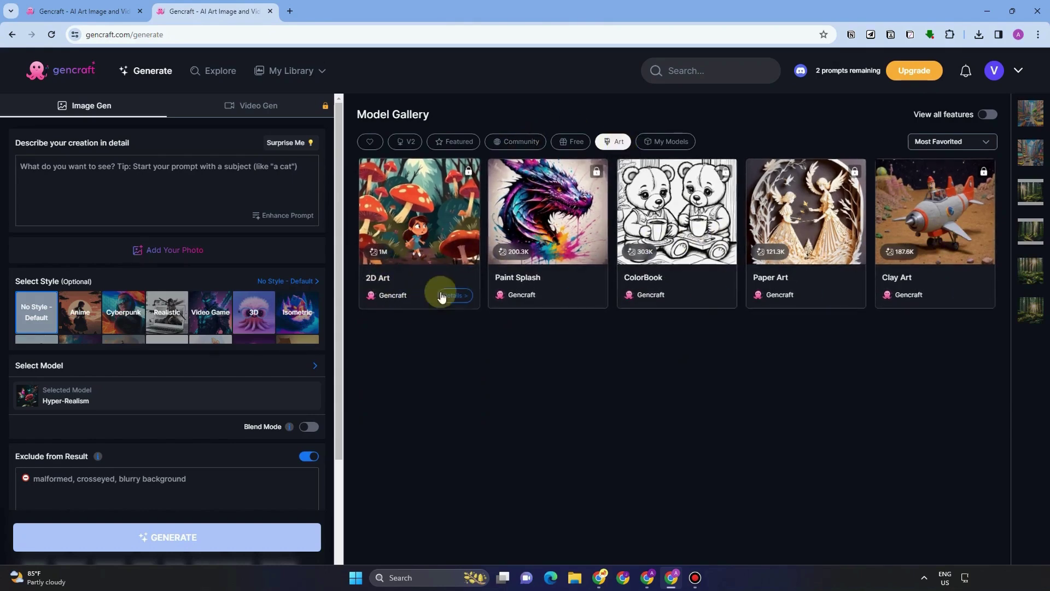
{"action": "left_click", "coordinate": [667, 141]}
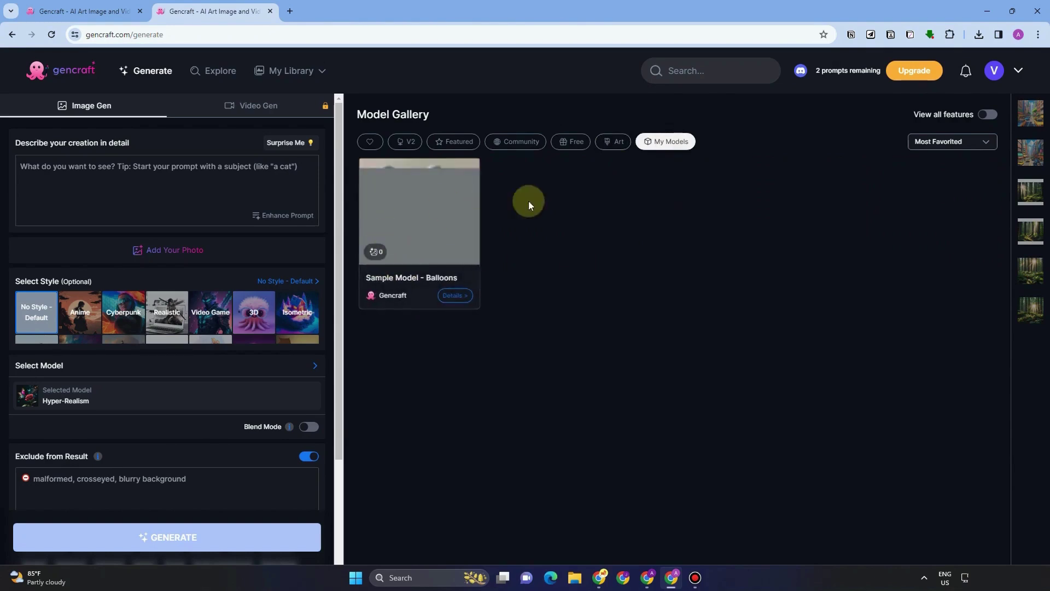
{"action": "left_click", "coordinate": [291, 71]}
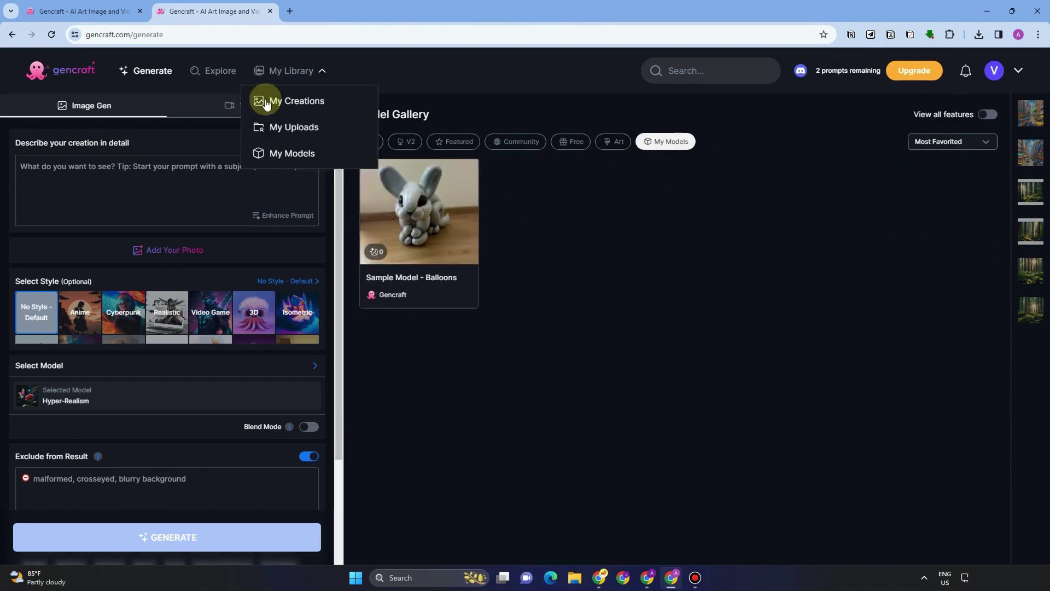
{"action": "left_click", "coordinate": [187, 93]}
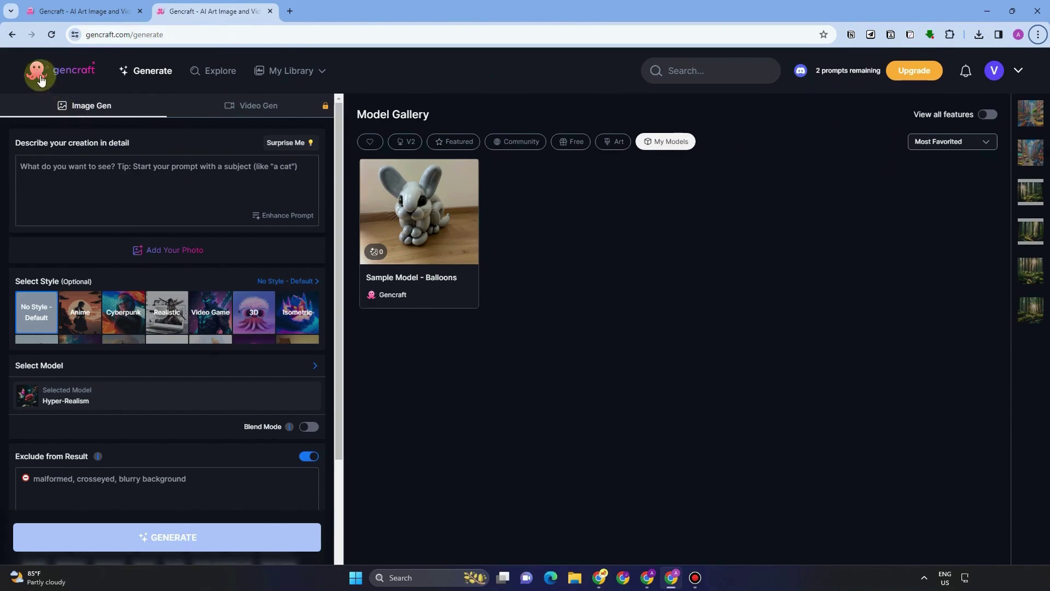
- Filter the gallery to favourited models, then V2 models, and scroll through them
{"action": "left_click", "coordinate": [371, 144]}
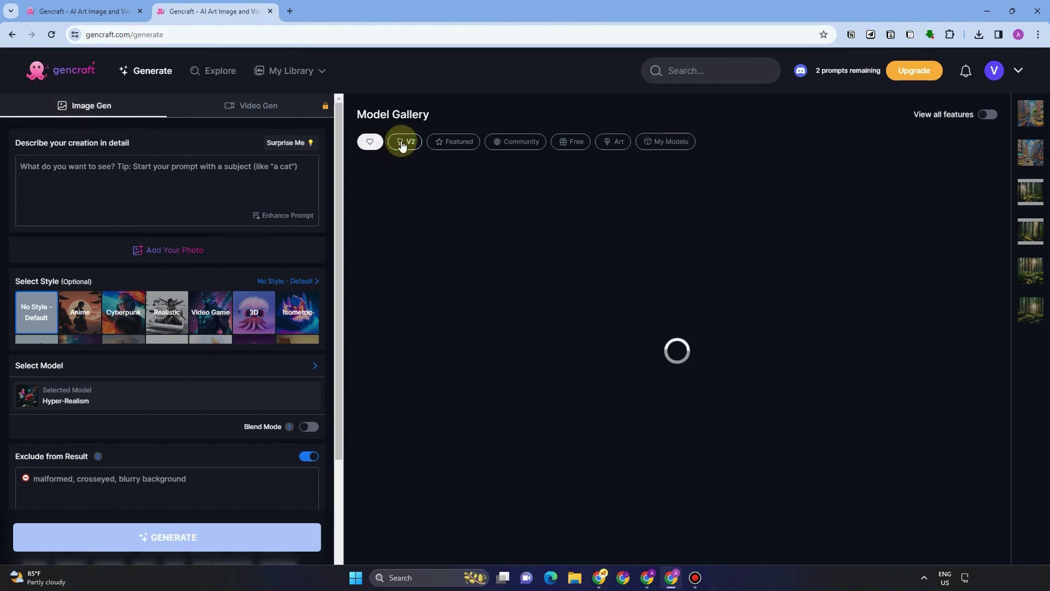
{"action": "left_click", "coordinate": [402, 143]}
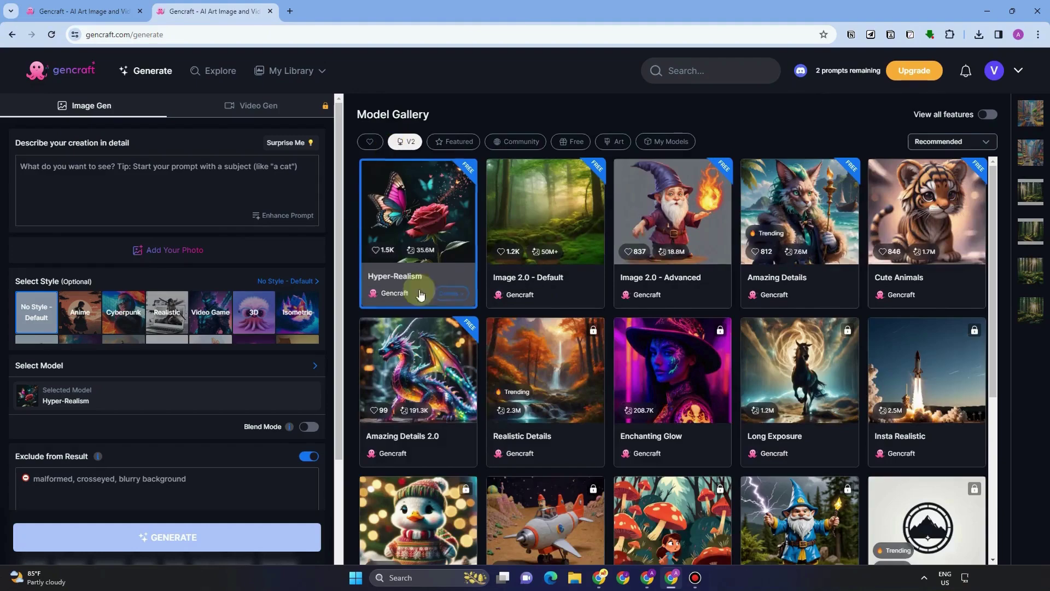
{"action": "scroll", "coordinate": [509, 323], "scroll_direction": "down", "scroll_amount": 5}
{"action": "scroll", "coordinate": [145, 400], "scroll_direction": "down", "scroll_amount": 3}
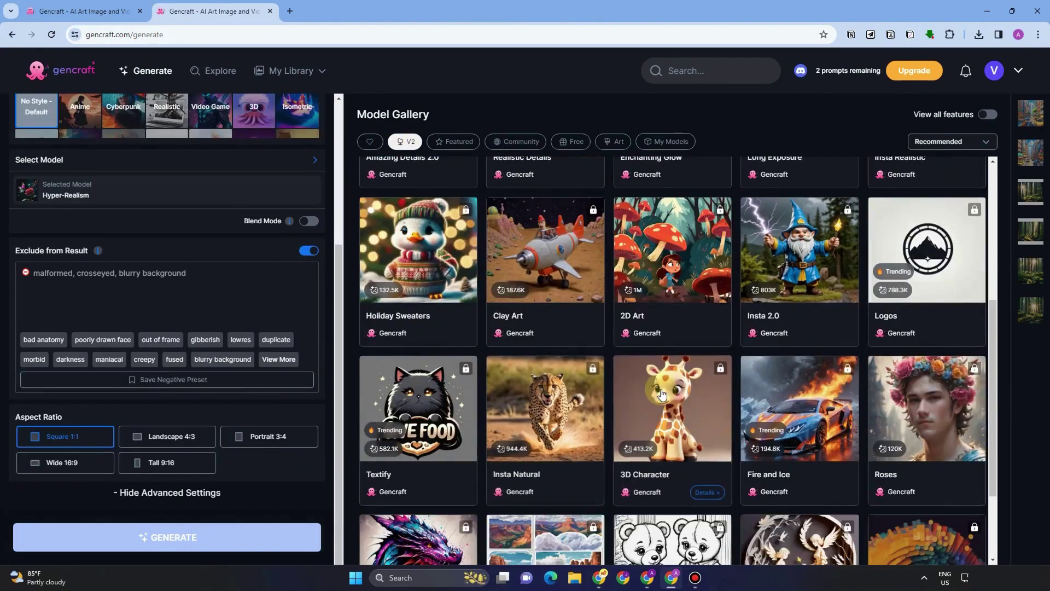
{"action": "scroll", "coordinate": [627, 396], "scroll_direction": "down", "scroll_amount": 2}
{"action": "scroll", "coordinate": [656, 368], "scroll_direction": "up", "scroll_amount": 5}
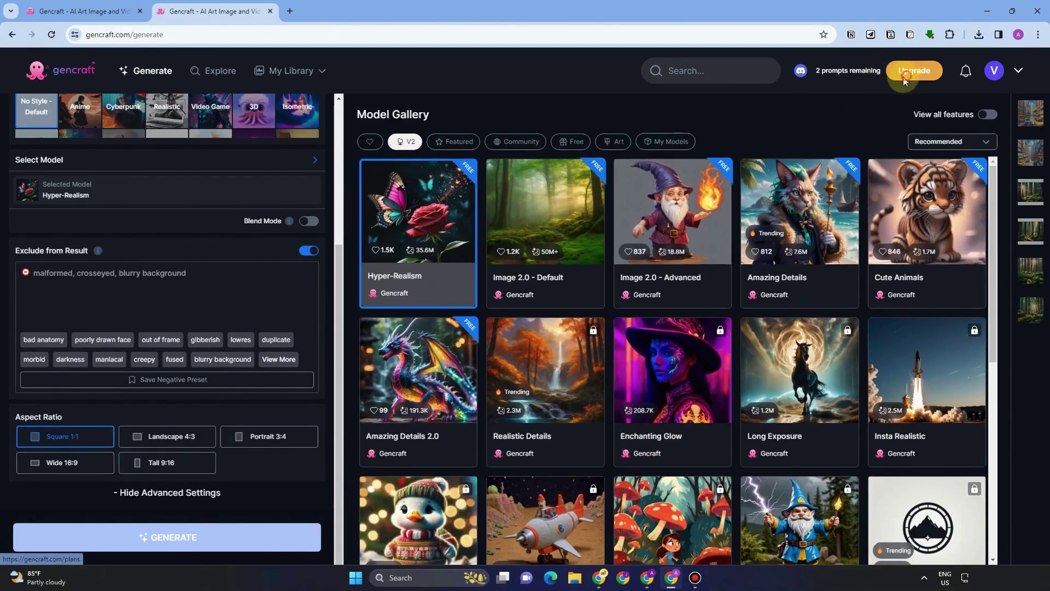
{"action": "scroll", "coordinate": [468, 342], "scroll_direction": "down", "scroll_amount": 4}
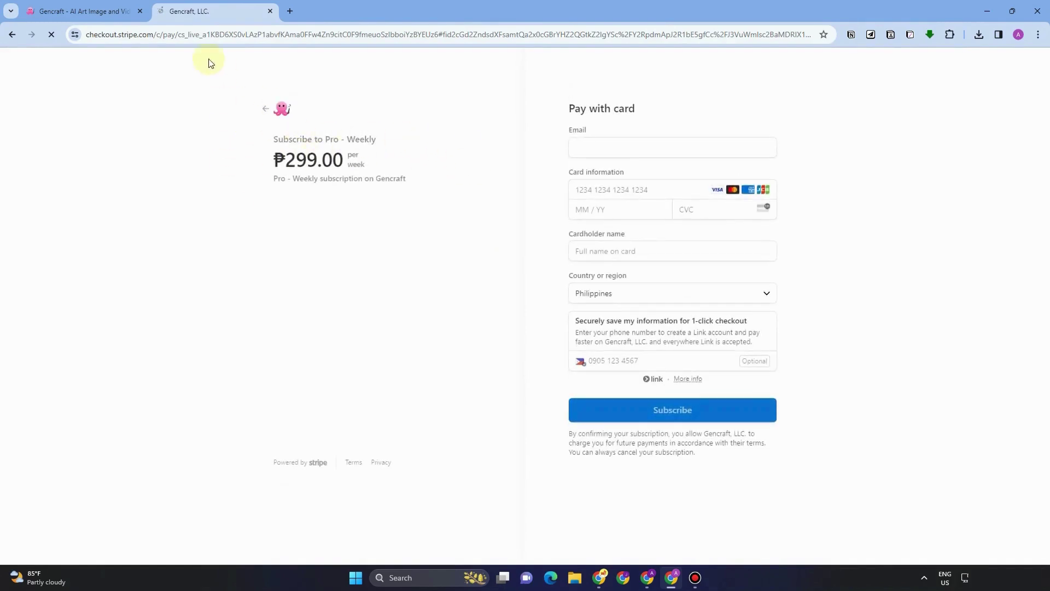
- Return to the Gencraft homepage tab and scroll through its feature sections to the footer
{"action": "left_click", "coordinate": [120, 14]}
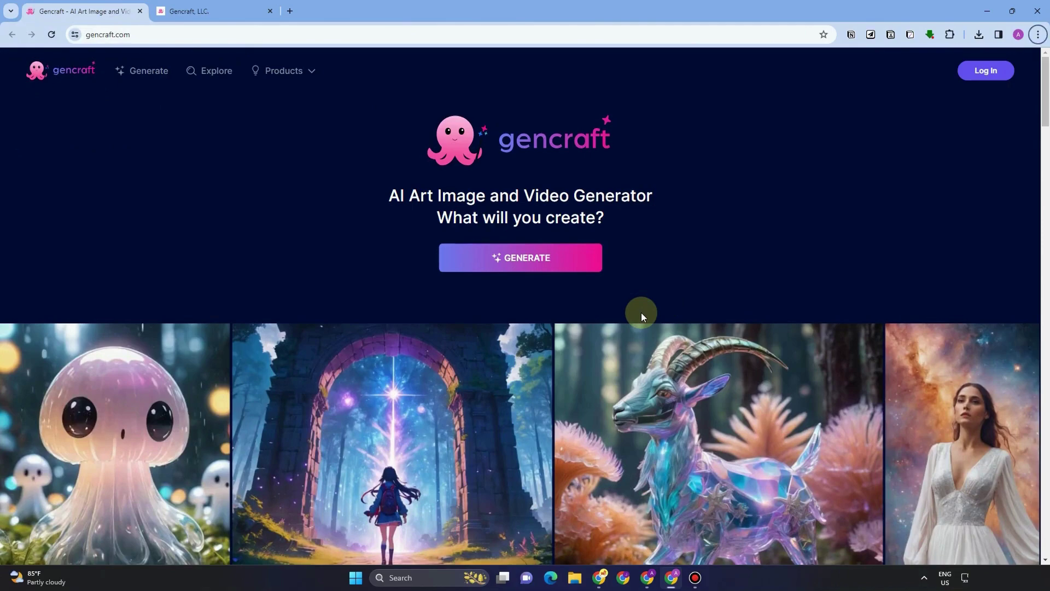
{"action": "scroll", "coordinate": [747, 309], "scroll_direction": "down", "scroll_amount": 5}
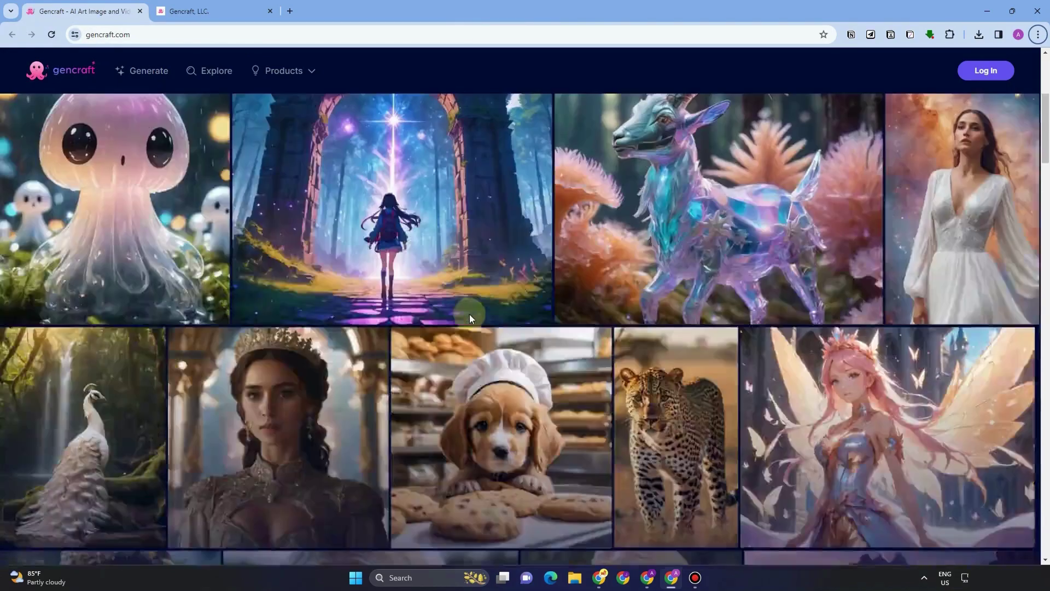
{"action": "scroll", "coordinate": [520, 316], "scroll_direction": "down", "scroll_amount": 10}
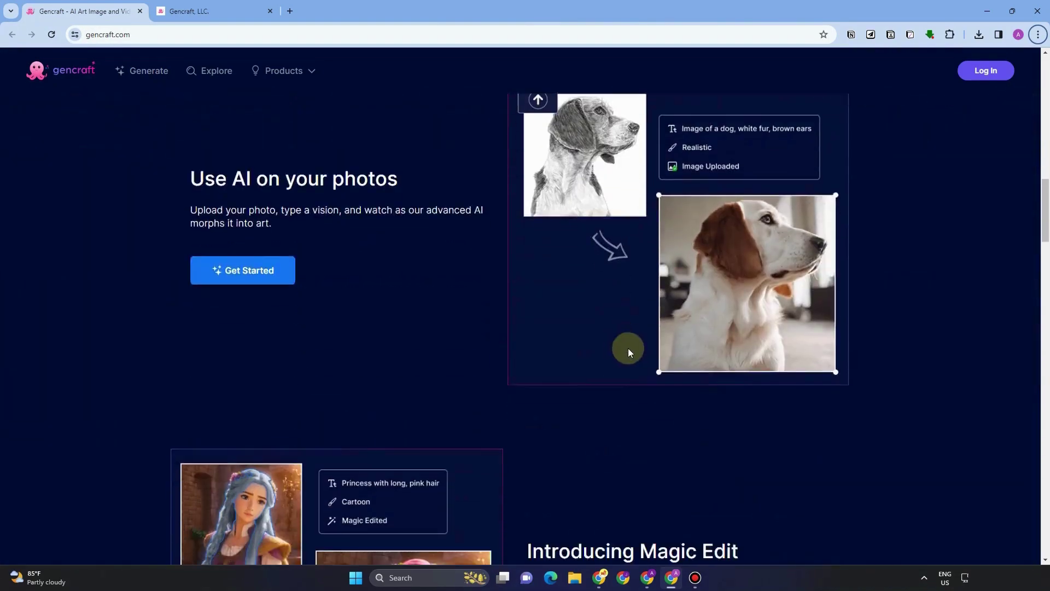
{"action": "scroll", "coordinate": [629, 353], "scroll_direction": "down", "scroll_amount": 12}
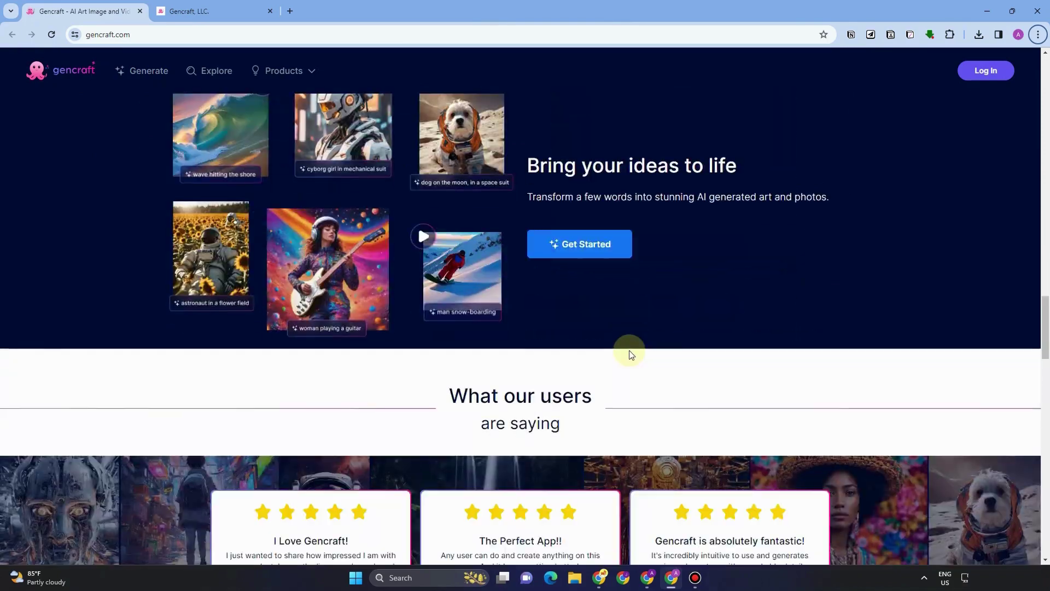
{"action": "scroll", "coordinate": [706, 366], "scroll_direction": "down", "scroll_amount": 18}
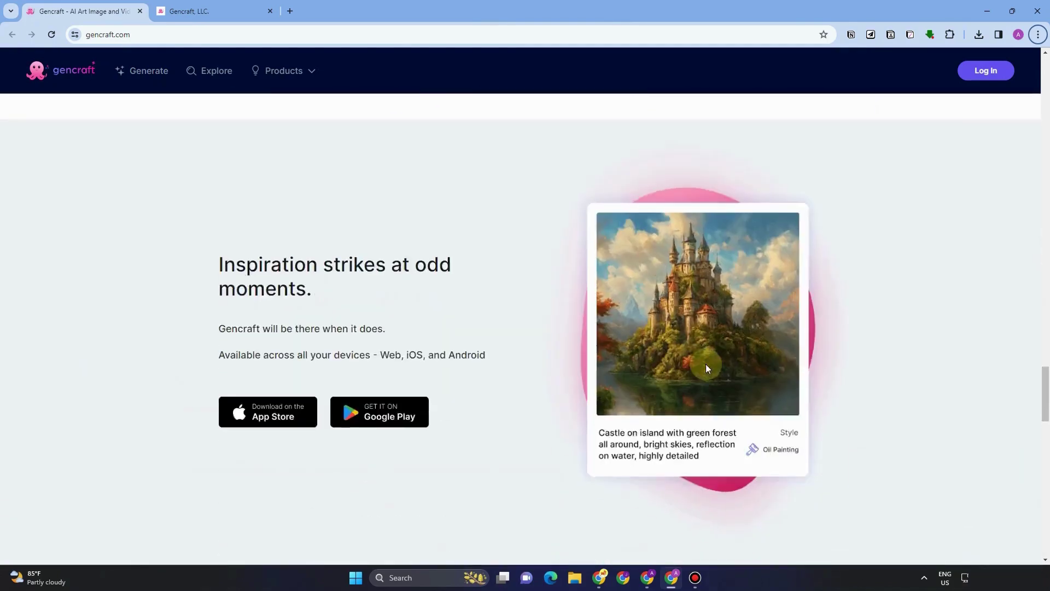
{"action": "scroll", "coordinate": [711, 375], "scroll_direction": "down", "scroll_amount": 12}
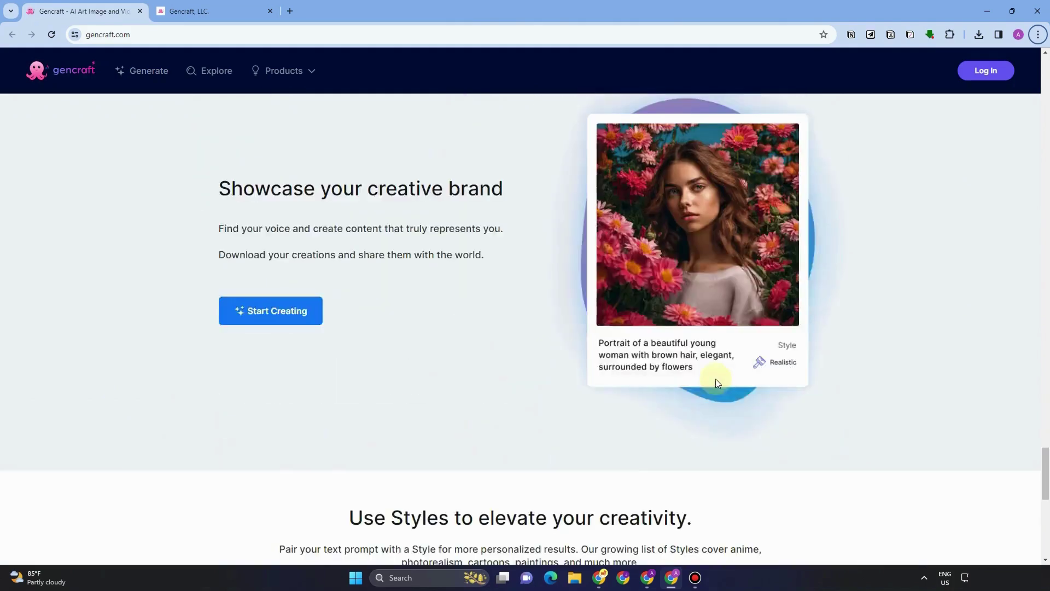
{"action": "scroll", "coordinate": [717, 380], "scroll_direction": "down", "scroll_amount": 9}
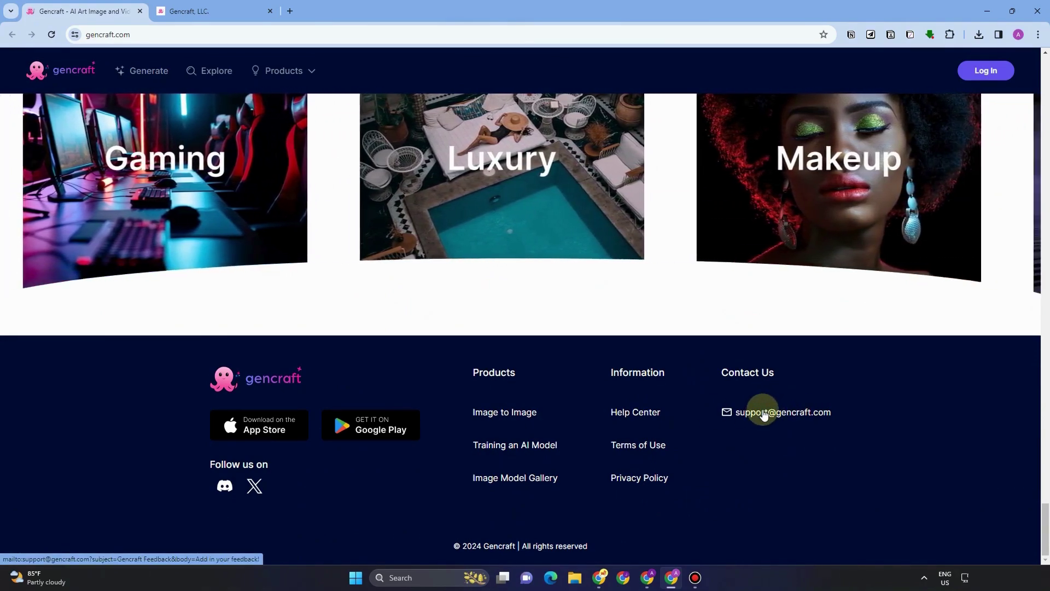
{"action": "scroll", "coordinate": [764, 414], "scroll_direction": "up", "scroll_amount": 3}
{"action": "scroll", "coordinate": [764, 414], "scroll_direction": "up", "scroll_amount": 15}
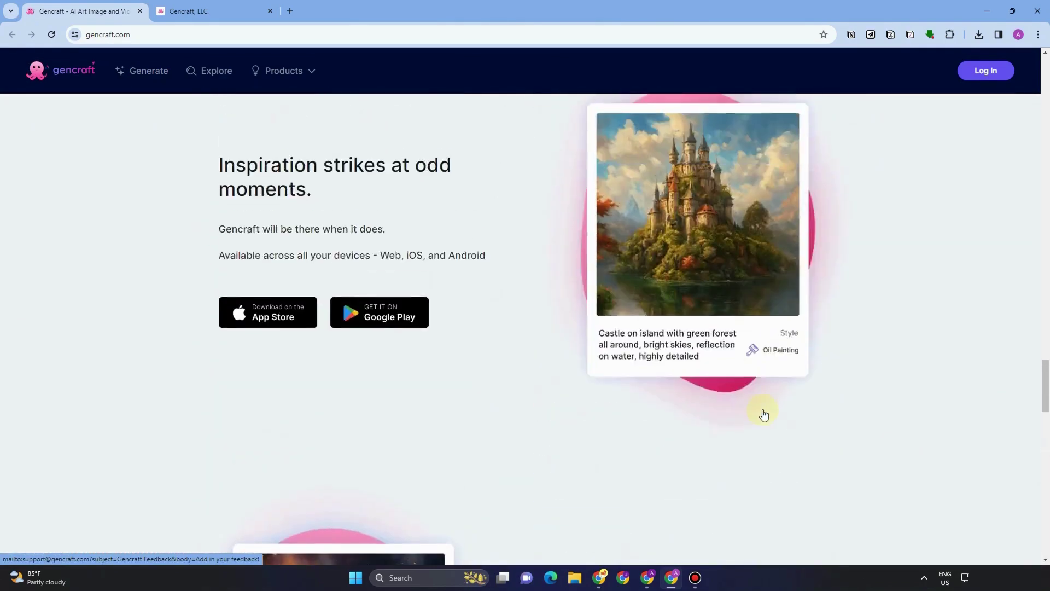